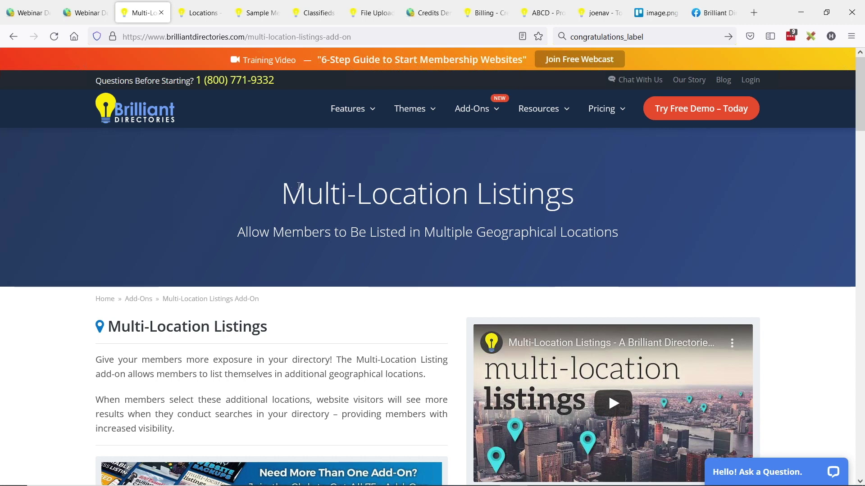
# Point out the Multi-Location Listings heading on the member's page.
pyautogui.scroll(-1, 419, 177)
pyautogui.moveTo(283, 134); pyautogui.dragTo(560, 138)
pyautogui.scroll(2, 338, 198)
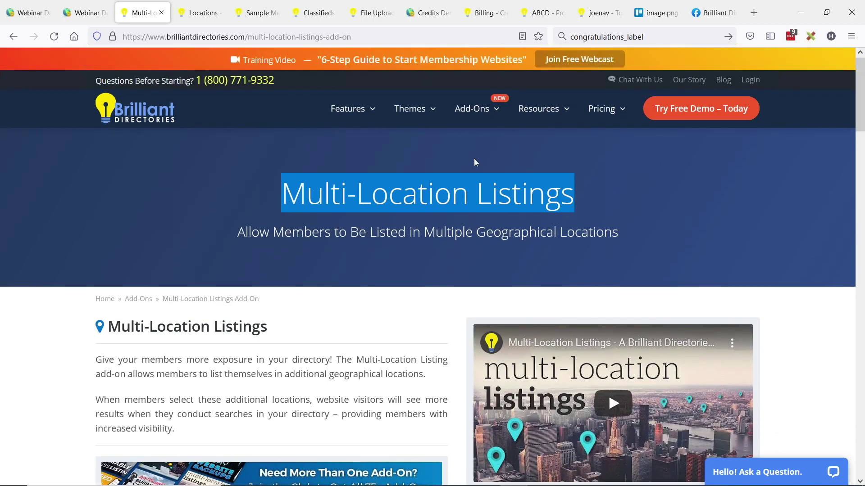
# Review the member's three locations: a postal code, Indiana (State) and Los Angeles city.
pyautogui.click(199, 12)
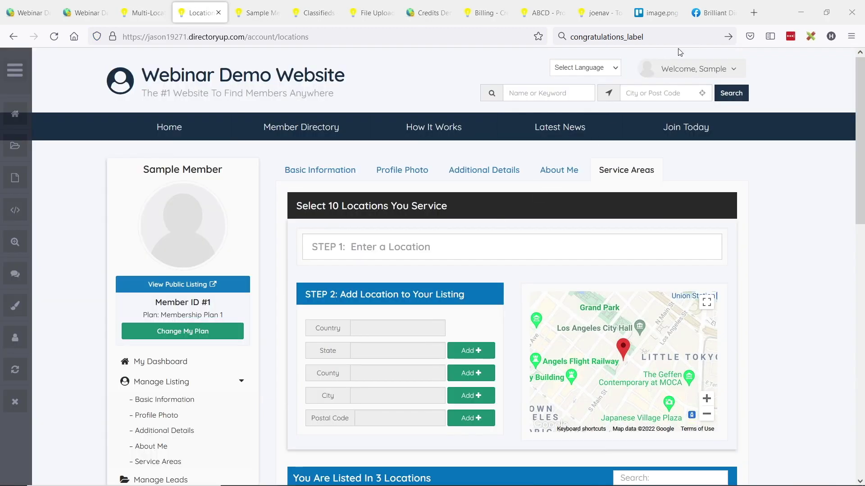
pyautogui.scroll(-1, 324, 225)
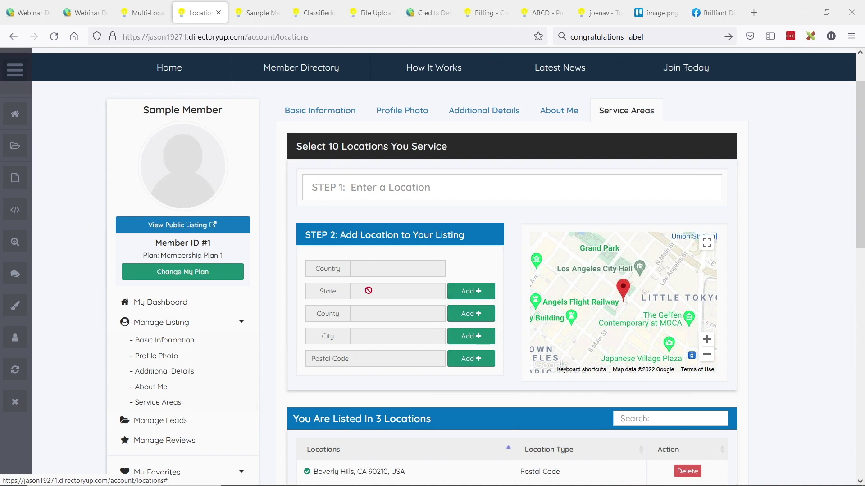
pyautogui.scroll(-2, 368, 290)
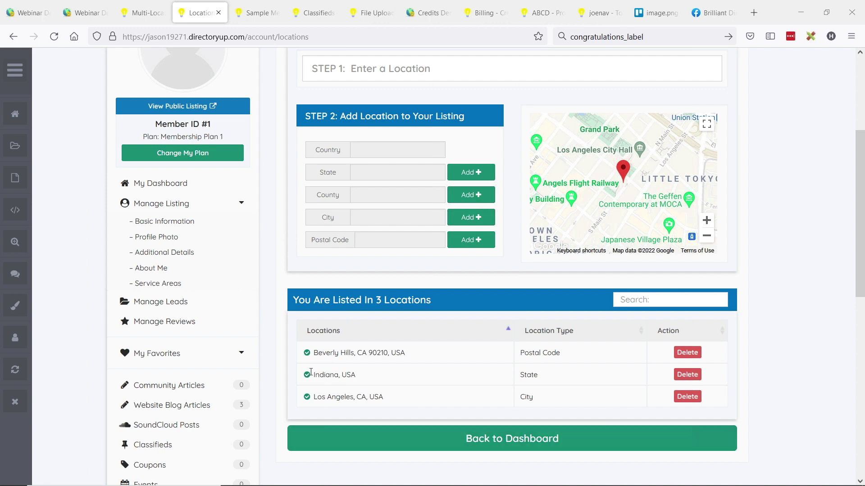
pyautogui.moveTo(311, 372); pyautogui.dragTo(357, 378)
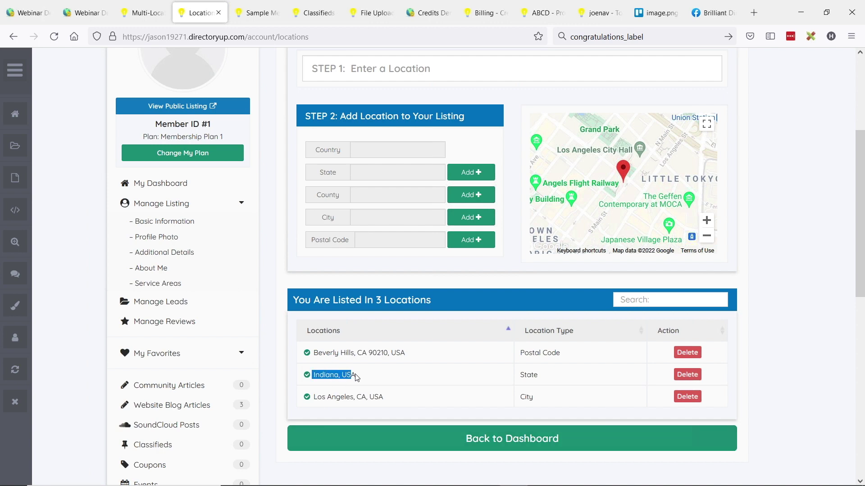
pyautogui.doubleClick(528, 375)
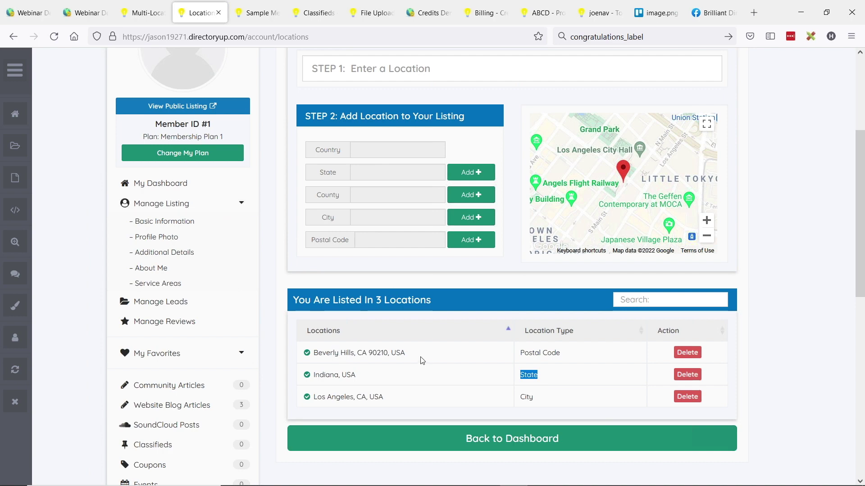
pyautogui.moveTo(312, 352); pyautogui.dragTo(394, 405)
pyautogui.click(395, 403)
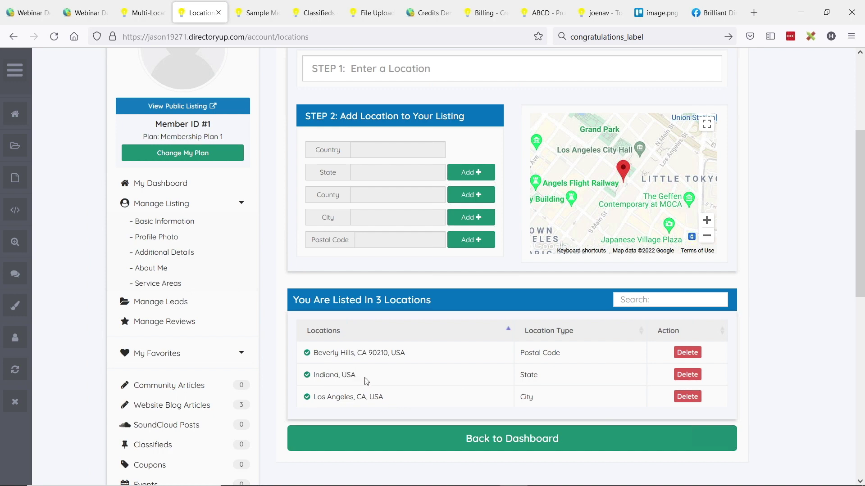
pyautogui.scroll(2, 362, 380)
# On the sample member's public profile, find Also Serves These Regions: Beverly Hills, Indiana, Los Angeles.
pyautogui.click(257, 13)
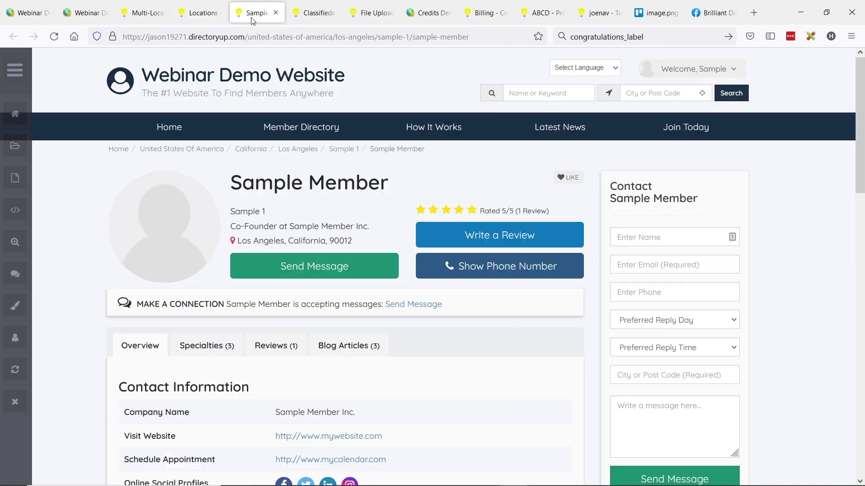
pyautogui.scroll(-6, 242, 277)
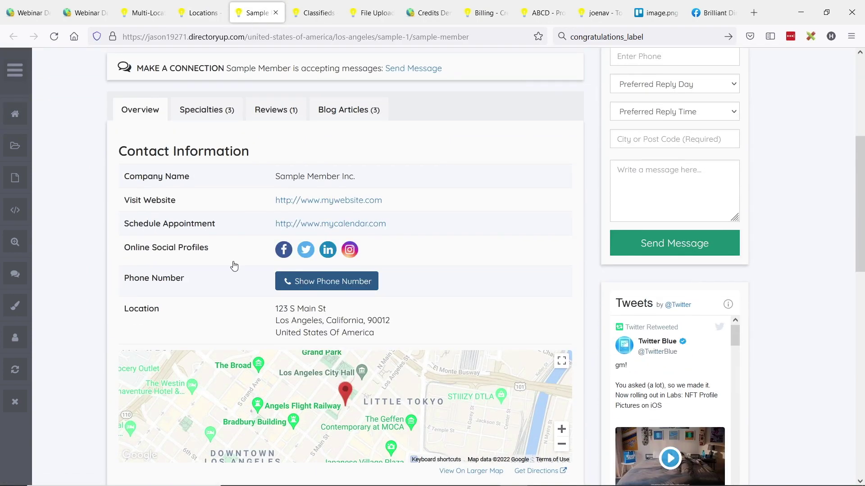
pyautogui.scroll(6, 273, 165)
pyautogui.scroll(-3, 264, 205)
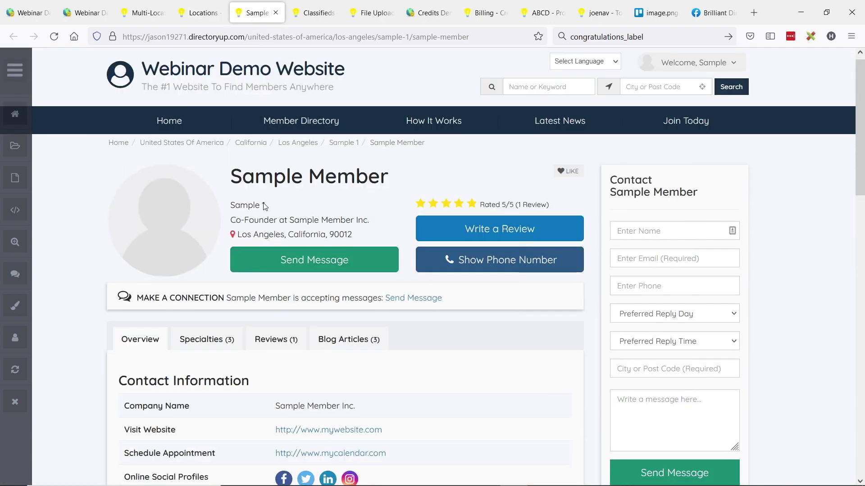
pyautogui.scroll(-6, 244, 203)
pyautogui.scroll(4, 135, 122)
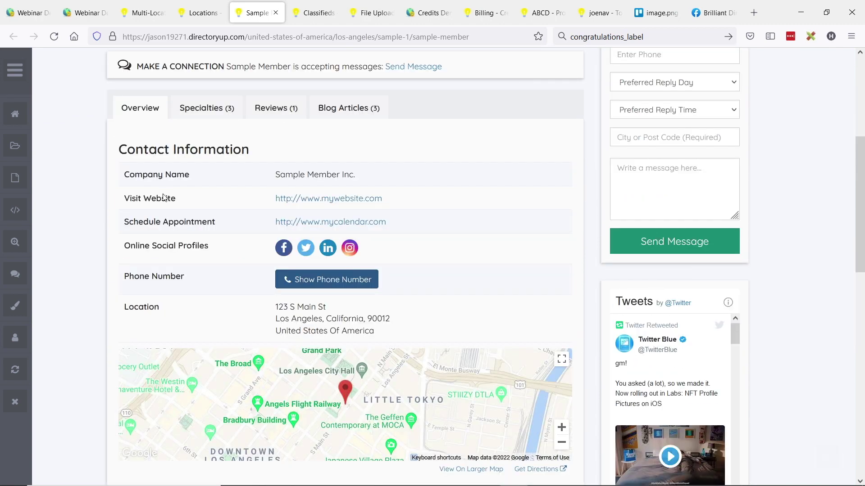
pyautogui.scroll(-4, 171, 168)
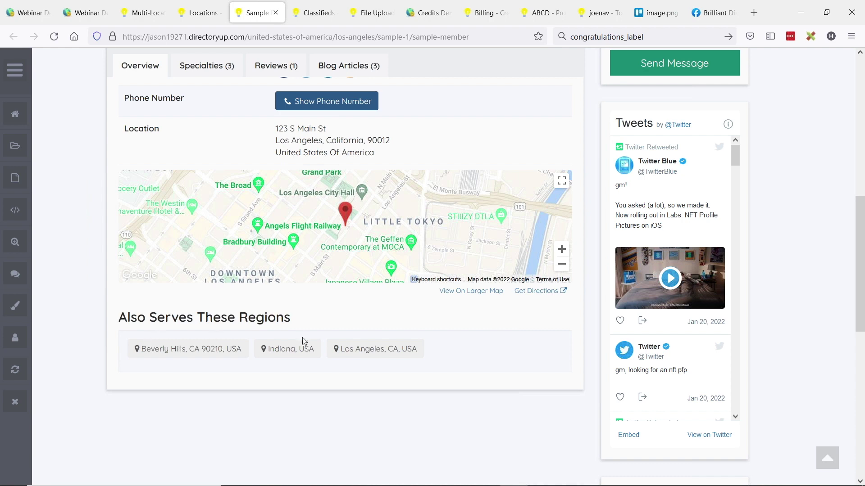
pyautogui.moveTo(124, 321); pyautogui.dragTo(303, 322)
pyautogui.click(229, 318)
# Go back to the admin members list.
pyautogui.scroll(4, 299, 323)
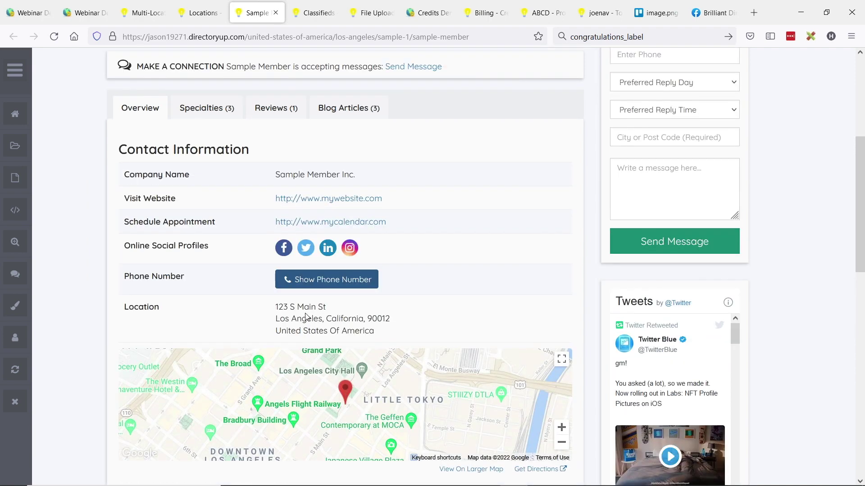
pyautogui.scroll(5, 306, 316)
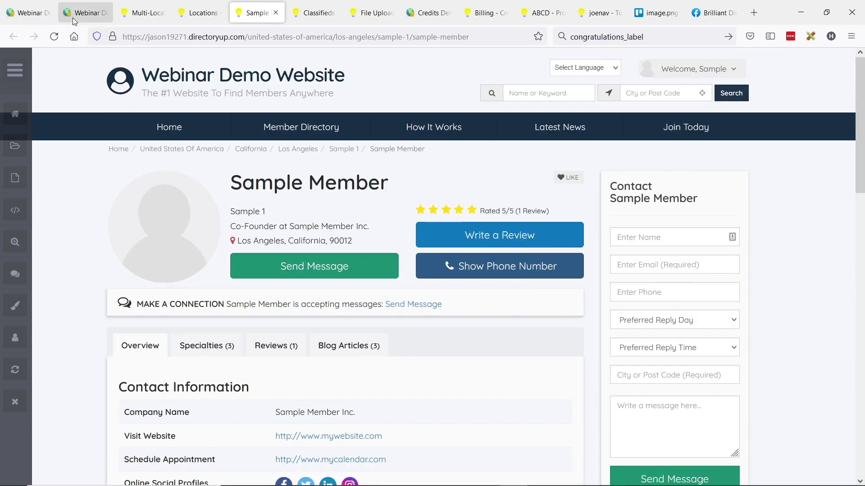
pyautogui.click(85, 12)
# From Finance > Membership Plans, edit Membership Plan 1, the 20.00 monthly Paid plan.
pyautogui.click(72, 250)
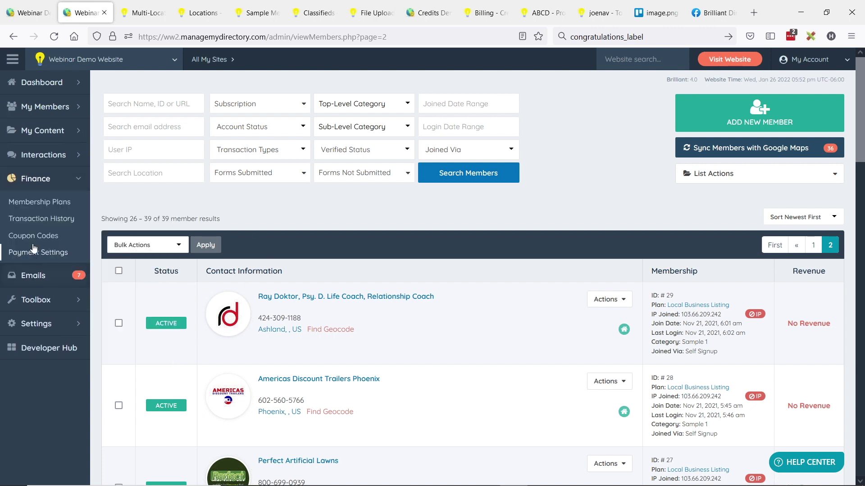
pyautogui.click(32, 205)
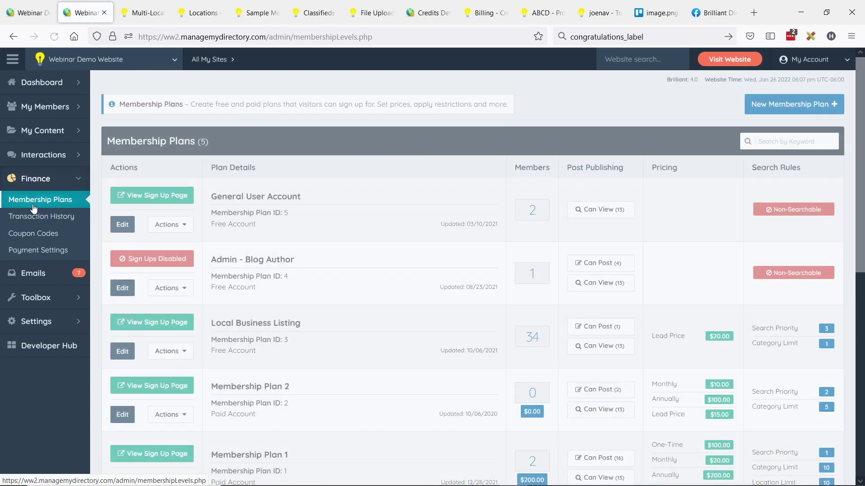
pyautogui.scroll(-3, 335, 212)
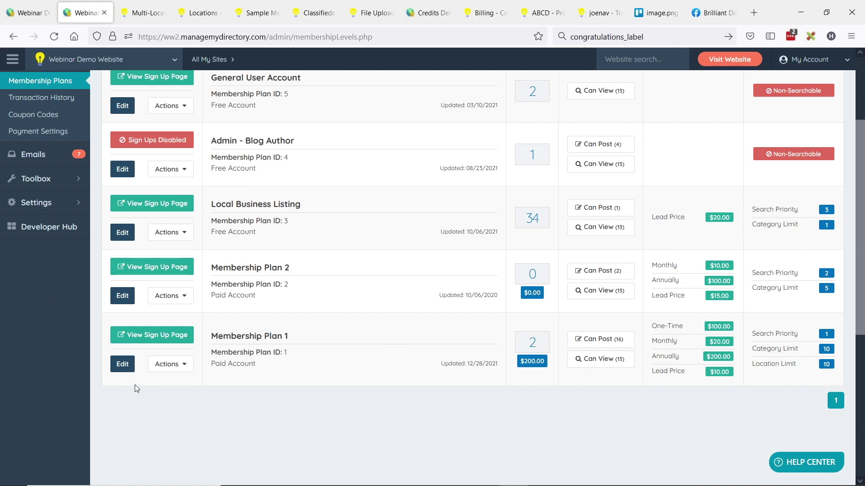
pyautogui.moveTo(219, 338); pyautogui.dragTo(288, 336)
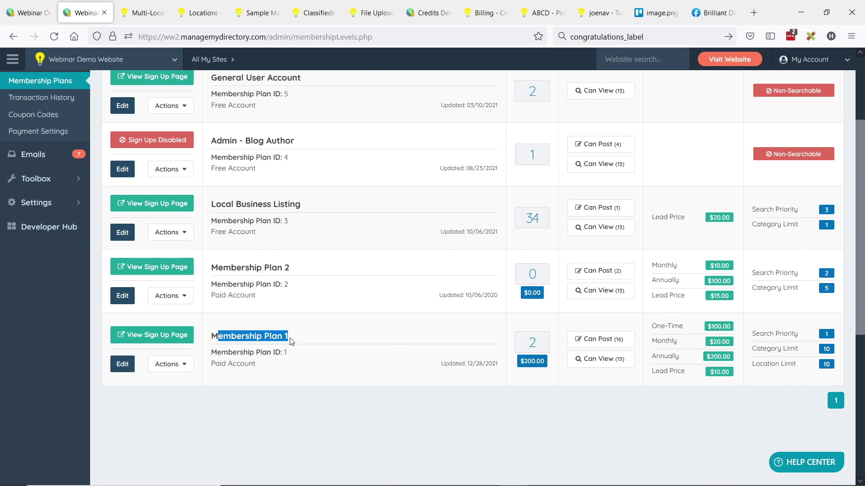
pyautogui.click(126, 365)
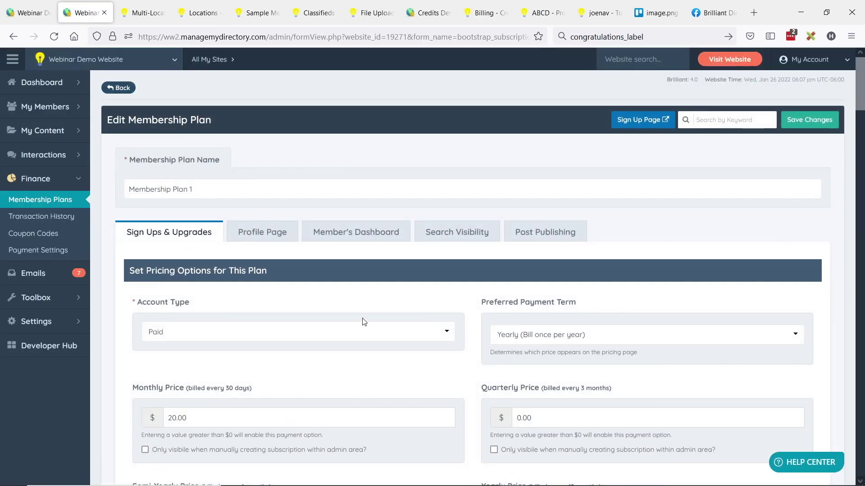
# Review the Overview section positions in Membership Plan 1's Profile Page settings.
pyautogui.click(265, 234)
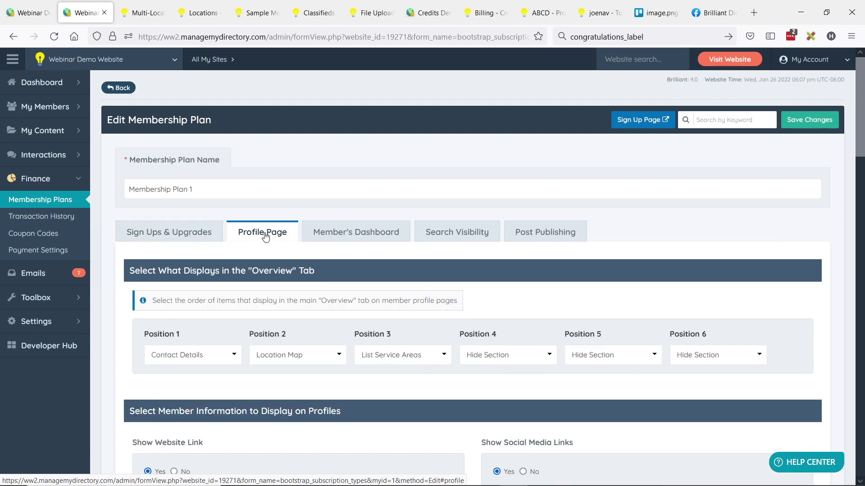
pyautogui.hotkey('ctrl', 'Tab')
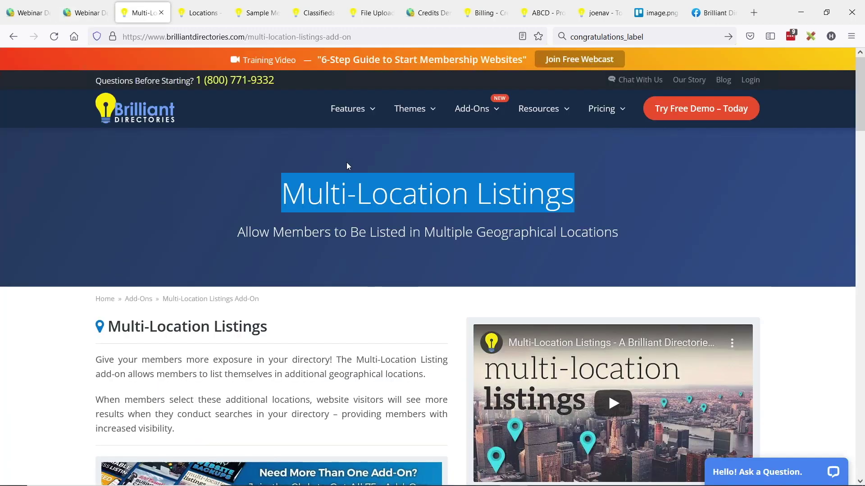
pyautogui.click(501, 192)
pyautogui.hotkey('ctrl', 'shift', 'Tab')
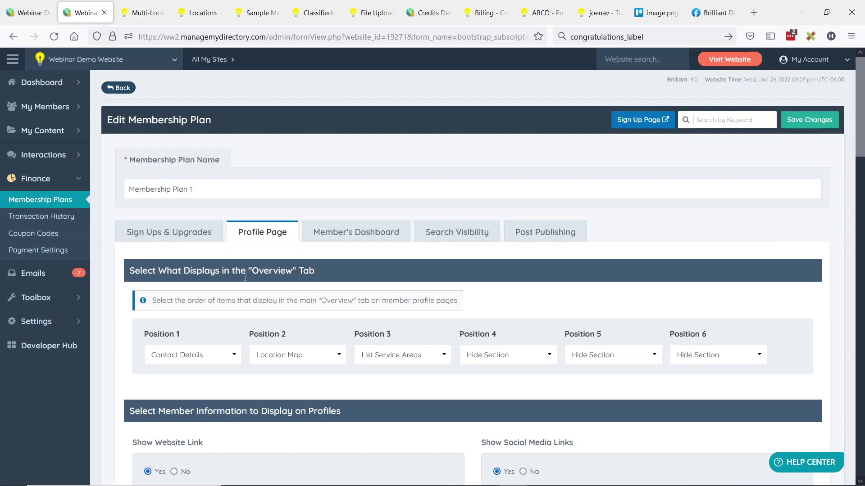
pyautogui.moveTo(147, 270); pyautogui.dragTo(269, 272)
pyautogui.click(300, 272)
pyautogui.doubleClick(669, 336)
pyautogui.scroll(-2, 722, 293)
pyautogui.click(721, 298)
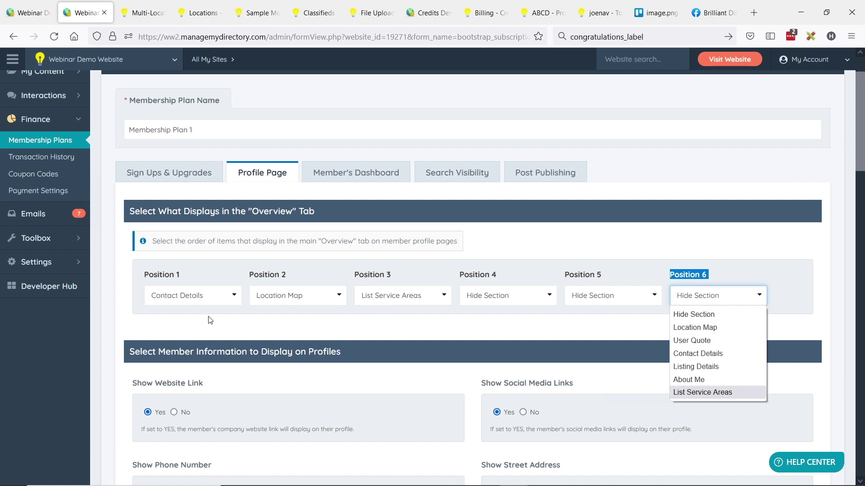
# Set Overview Position 1 to List Service Areas and return to the sample member profile.
pyautogui.click(186, 300)
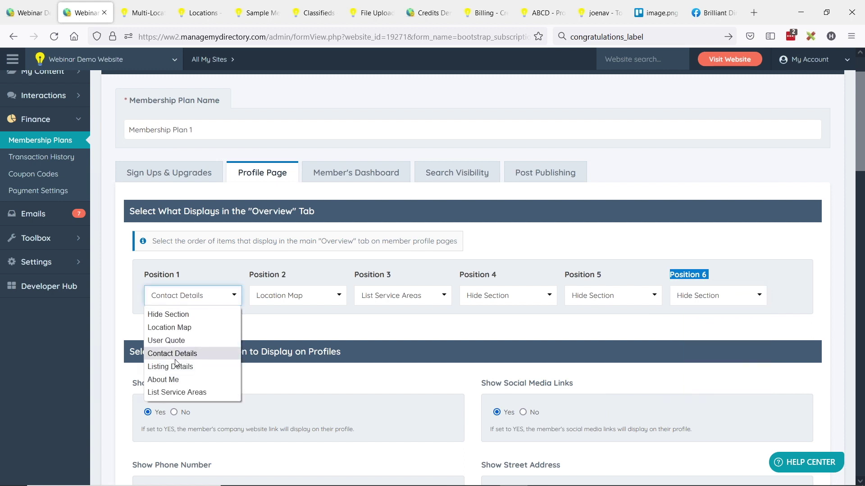
pyautogui.click(182, 392)
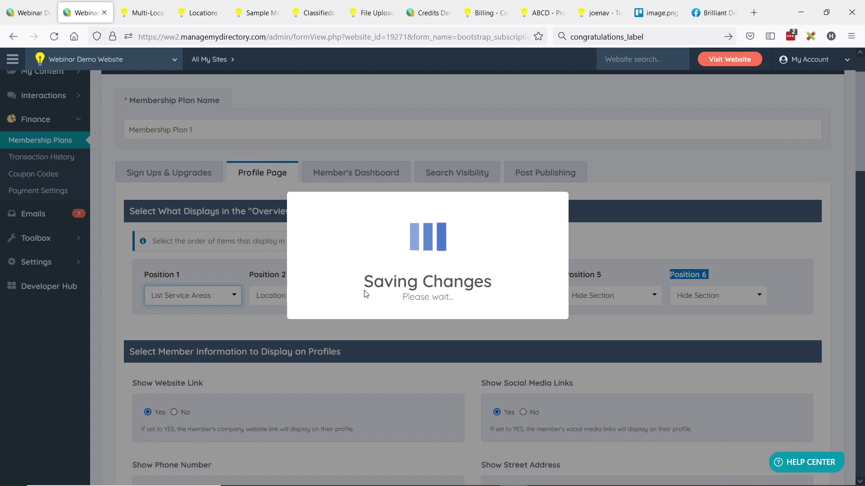
pyautogui.click(257, 12)
pyautogui.scroll(-2, 243, 291)
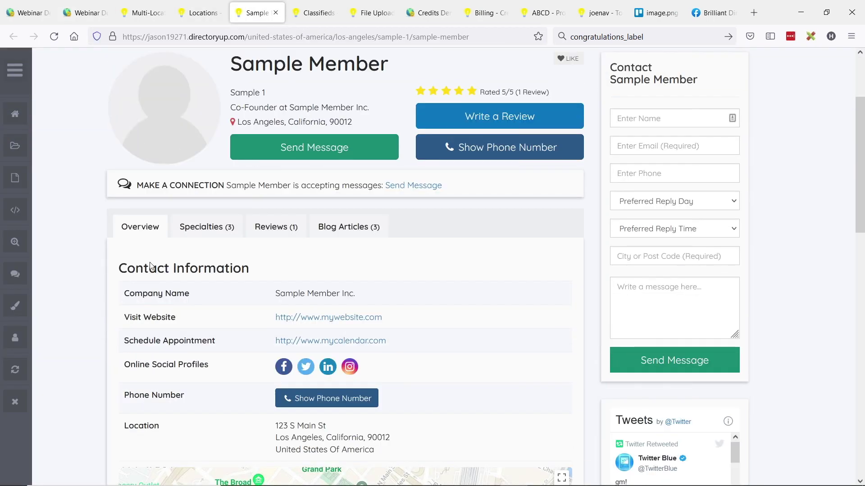
# Confirm Also Serves These Regions now heads the profile Overview, then switch to the BD Lab Updates slides.
pyautogui.scroll(-5, 205, 293)
pyautogui.scroll(-1, 214, 318)
pyautogui.moveTo(118, 379); pyautogui.dragTo(317, 380)
pyautogui.scroll(4, 193, 205)
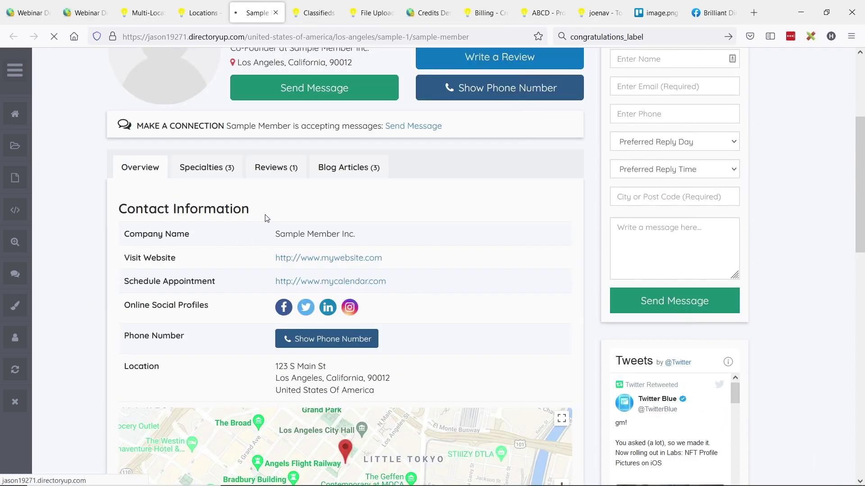
pyautogui.moveTo(121, 212); pyautogui.dragTo(317, 212)
pyautogui.click(245, 231)
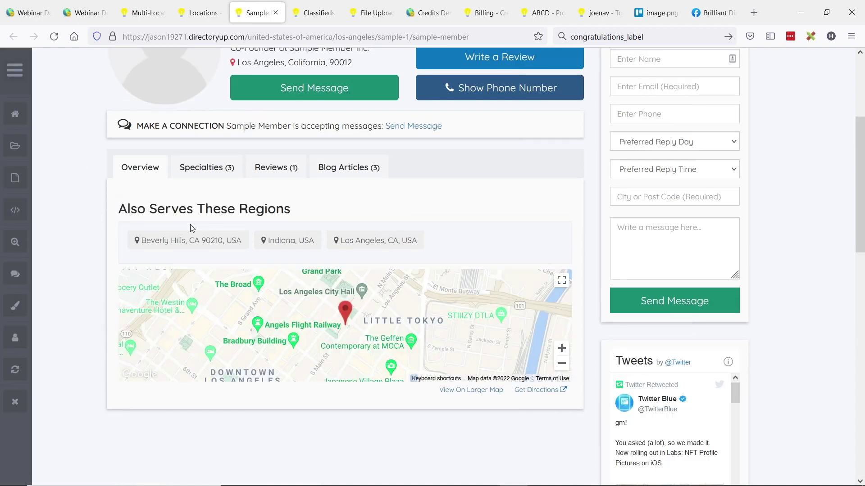
pyautogui.moveTo(122, 208); pyautogui.dragTo(326, 205)
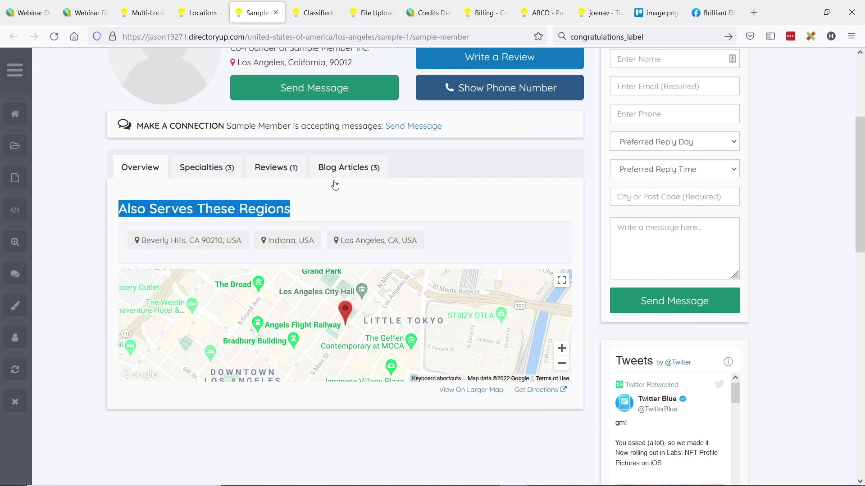
pyautogui.hotkey('alt', 'Tab')
pyautogui.click(544, 127)
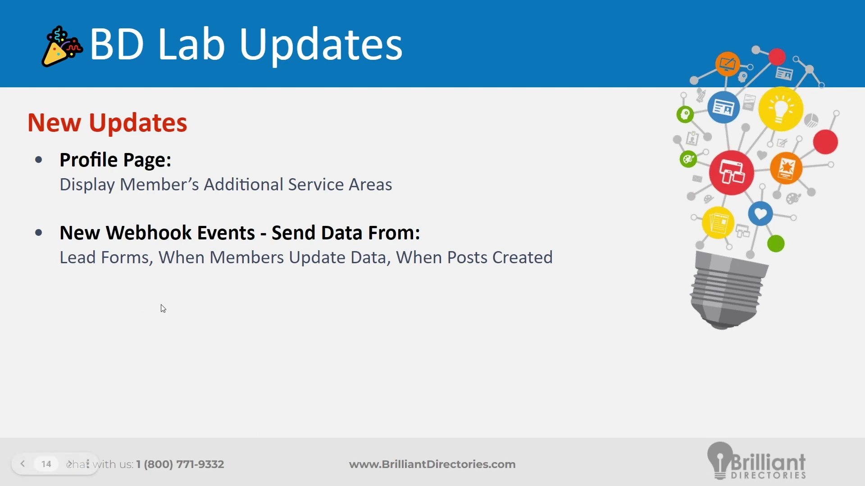
# Open the Developer Hub's Webhooks settings in a new browser tab.
pyautogui.hotkey('alt', 'Tab')
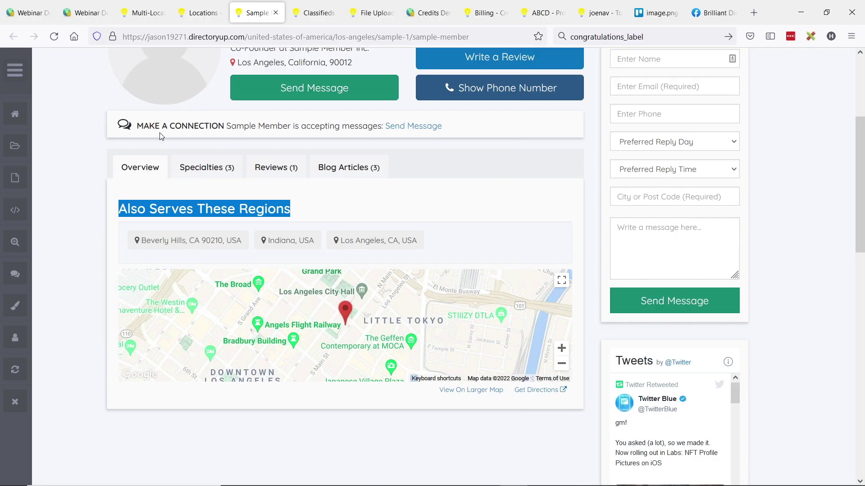
pyautogui.click(28, 13)
pyautogui.click(61, 279)
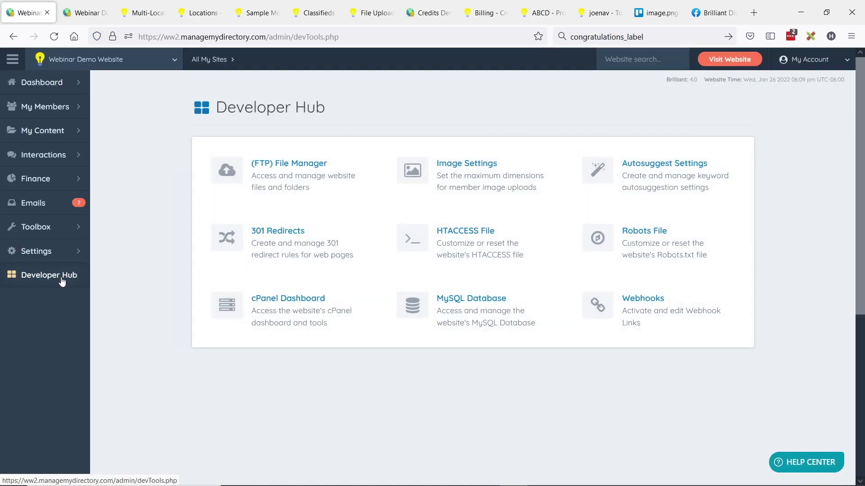
pyautogui.click(595, 304)
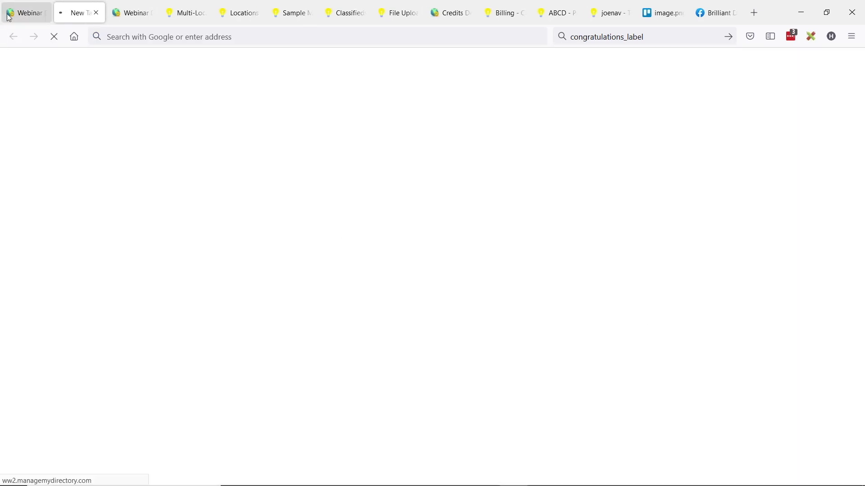
pyautogui.click(23, 9)
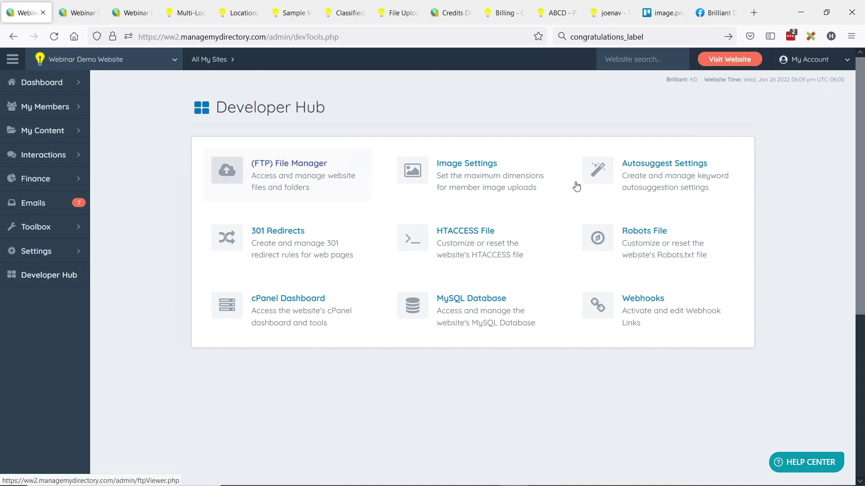
pyautogui.click(81, 13)
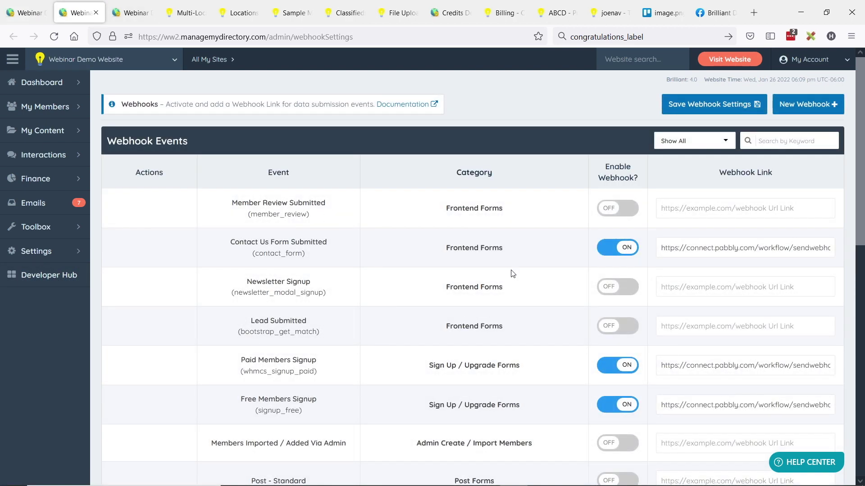
# Switch the Lead Submitted webhook ON and place focus in its URL field.
pyautogui.scroll(-2, 513, 274)
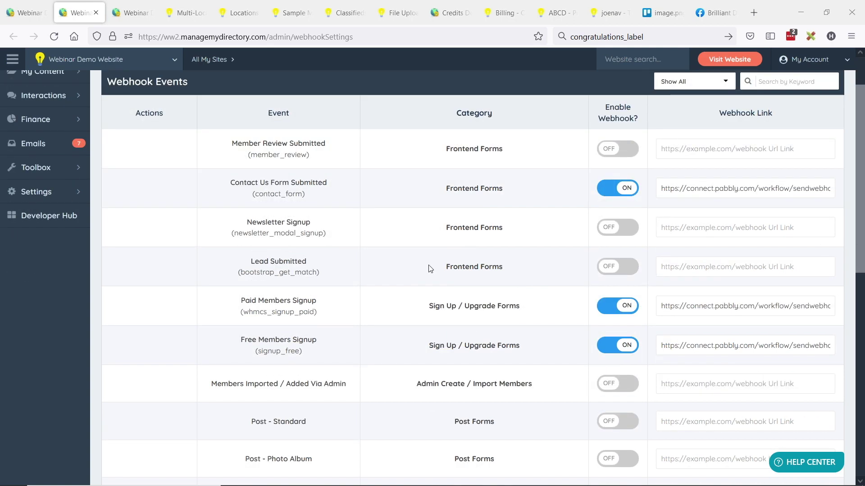
pyautogui.moveTo(250, 264); pyautogui.dragTo(328, 271)
pyautogui.click(336, 272)
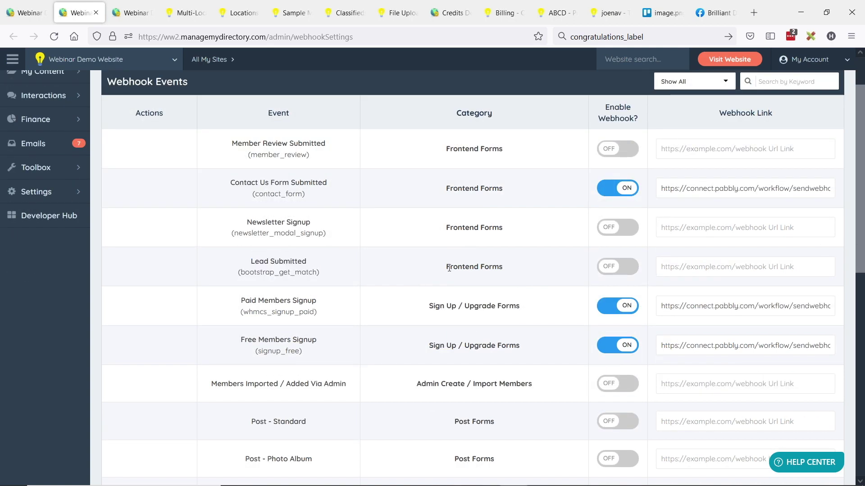
pyautogui.click(632, 273)
pyautogui.click(782, 267)
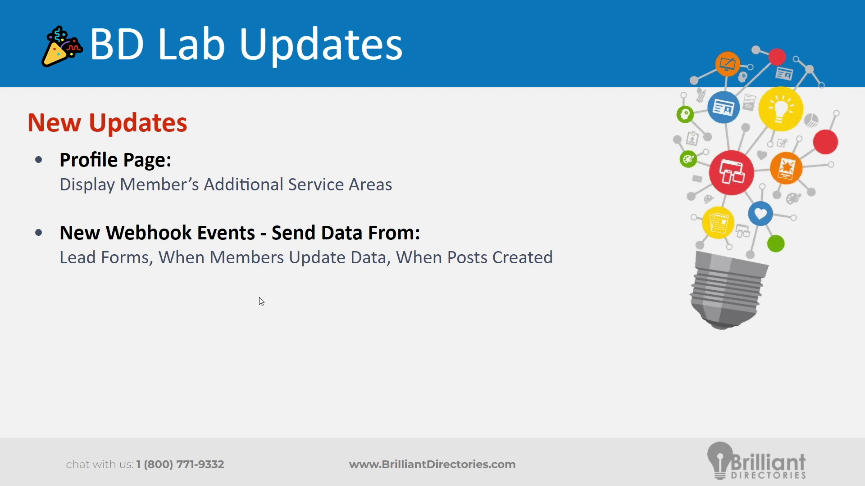
pyautogui.hotkey('alt', 'Tab')
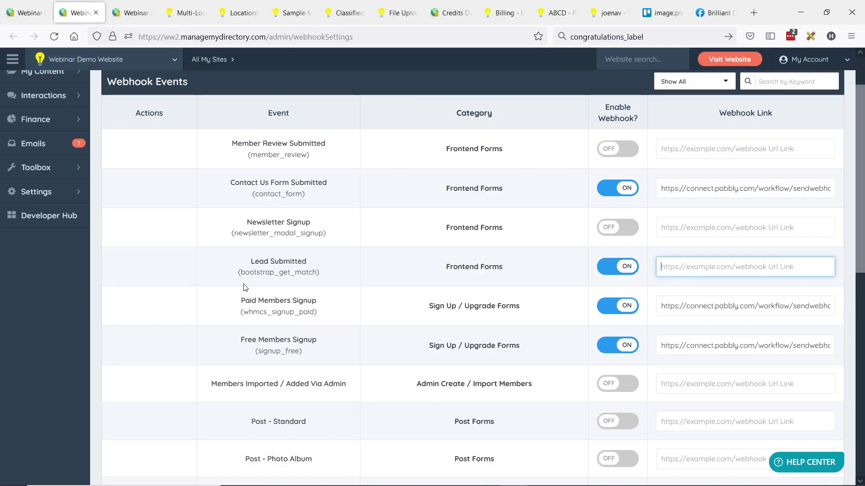
pyautogui.click(235, 17)
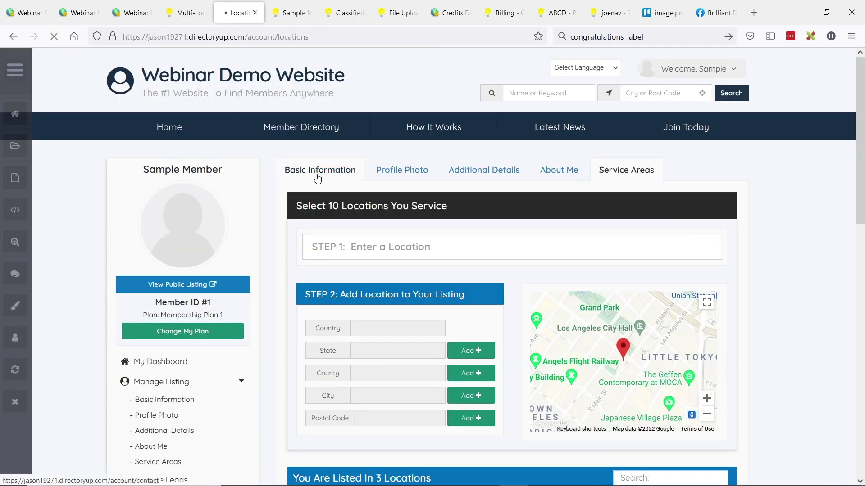
pyautogui.click(317, 178)
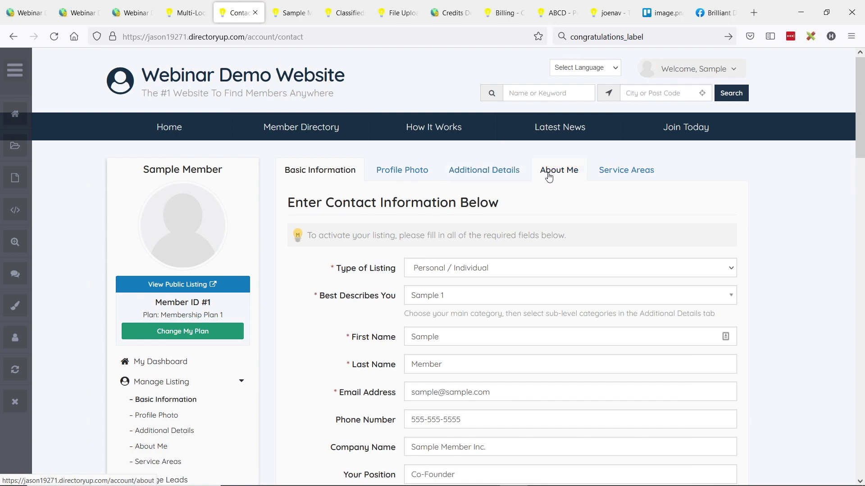
pyautogui.scroll(-2, 349, 261)
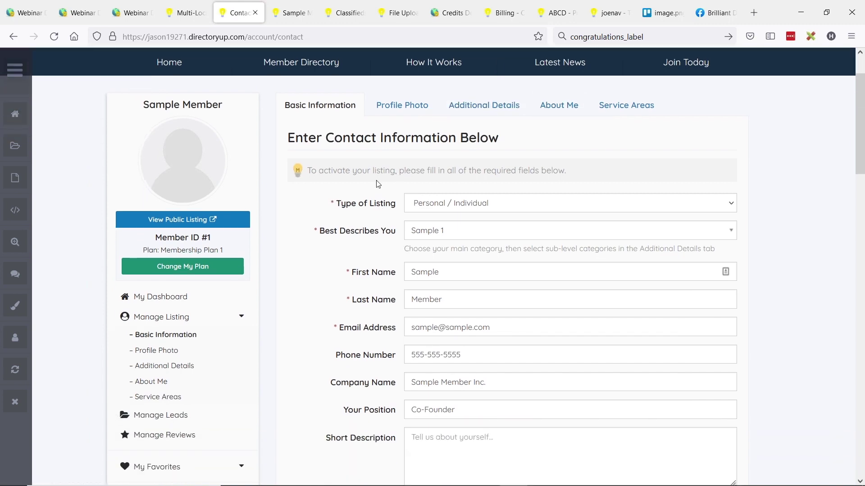
pyautogui.scroll(-5, 378, 184)
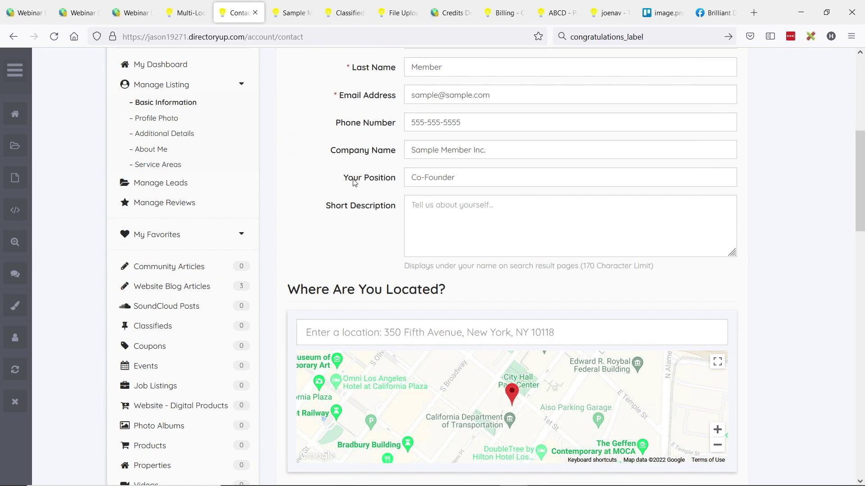
pyautogui.scroll(-10, 355, 183)
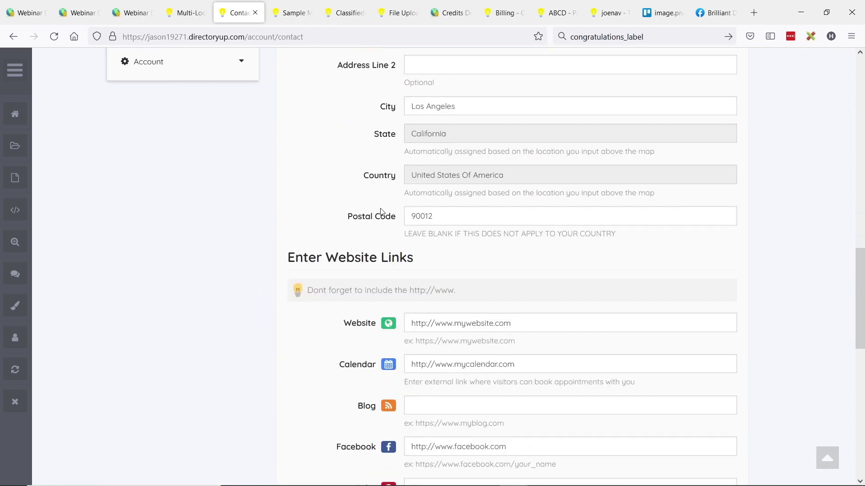
pyautogui.scroll(-7, 381, 211)
pyautogui.scroll(5, 432, 302)
pyautogui.scroll(6, 505, 302)
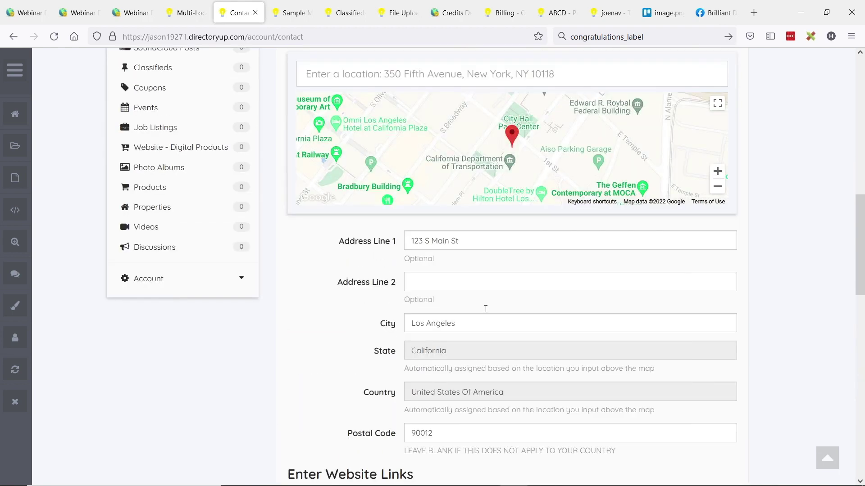
pyautogui.scroll(1, 485, 309)
pyautogui.scroll(10, 339, 300)
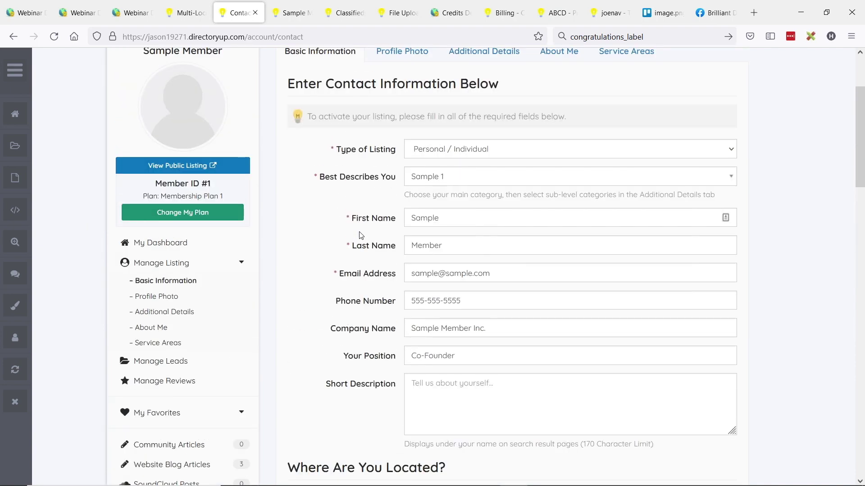
pyautogui.click(125, 10)
pyautogui.click(90, 11)
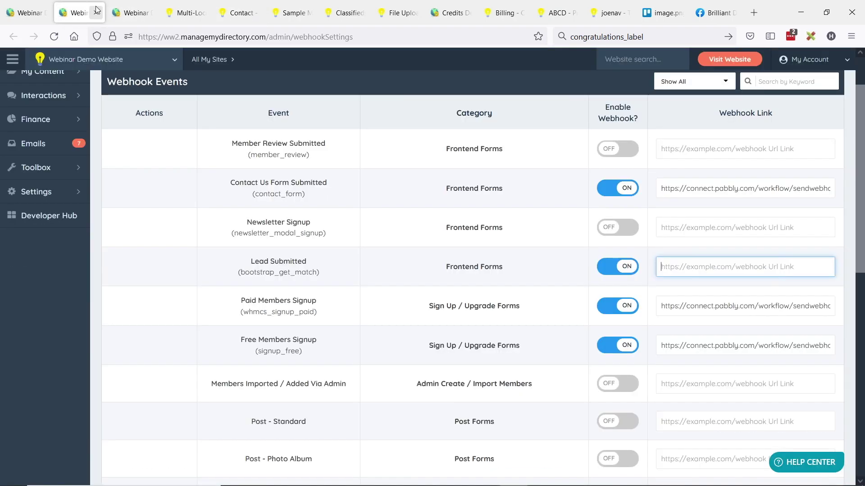
pyautogui.scroll(-4, 412, 257)
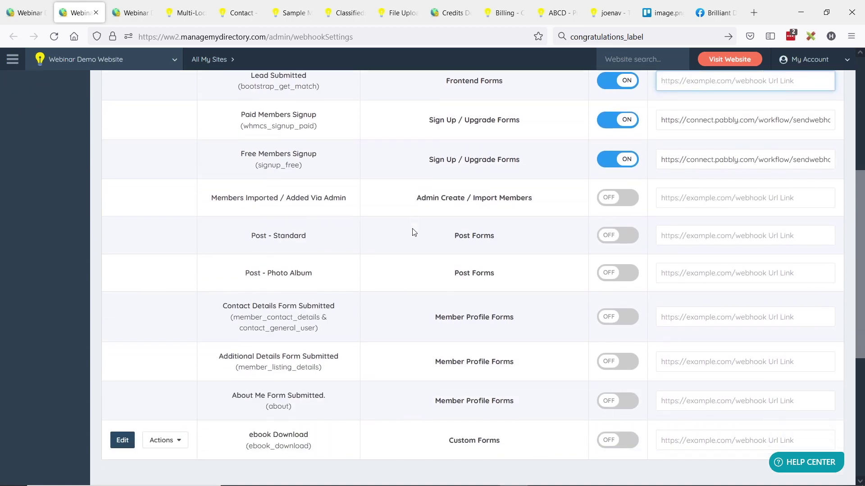
pyautogui.scroll(-1, 414, 232)
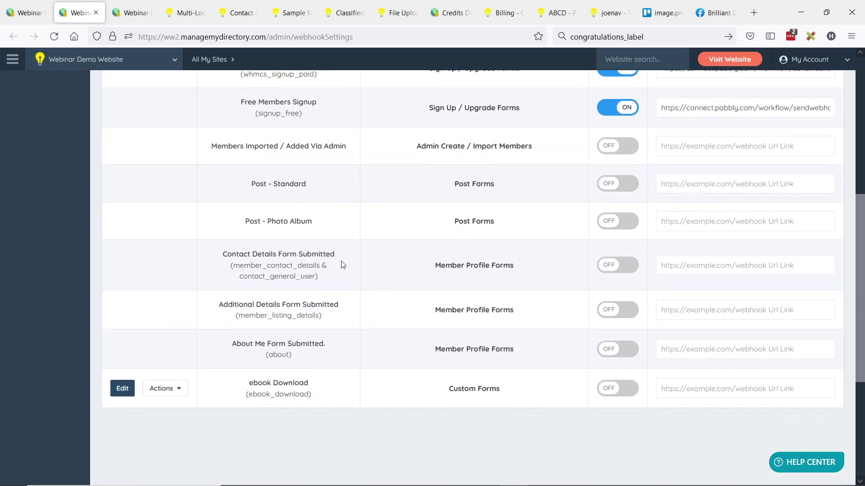
pyautogui.moveTo(223, 255); pyautogui.dragTo(342, 256)
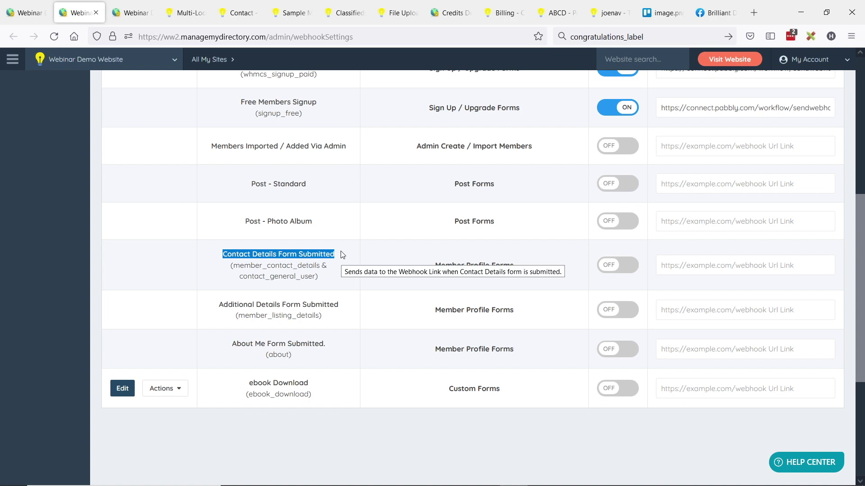
pyautogui.moveTo(219, 304); pyautogui.dragTo(325, 304)
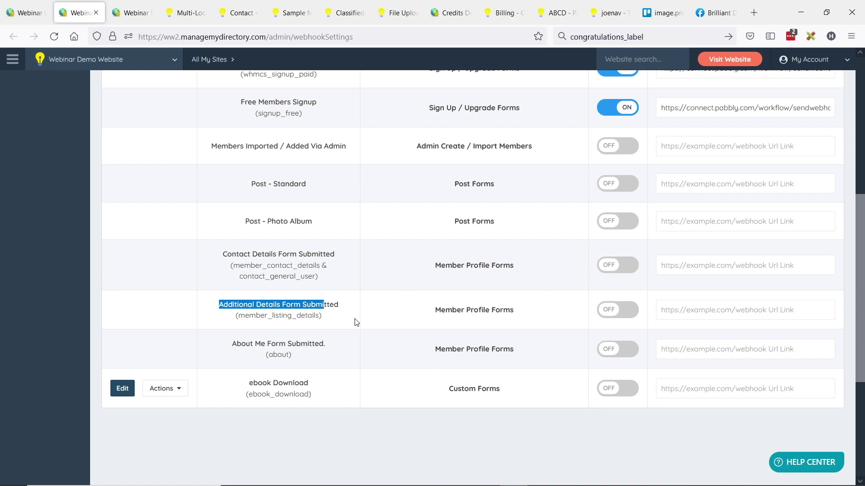
pyautogui.moveTo(232, 344); pyautogui.dragTo(330, 342)
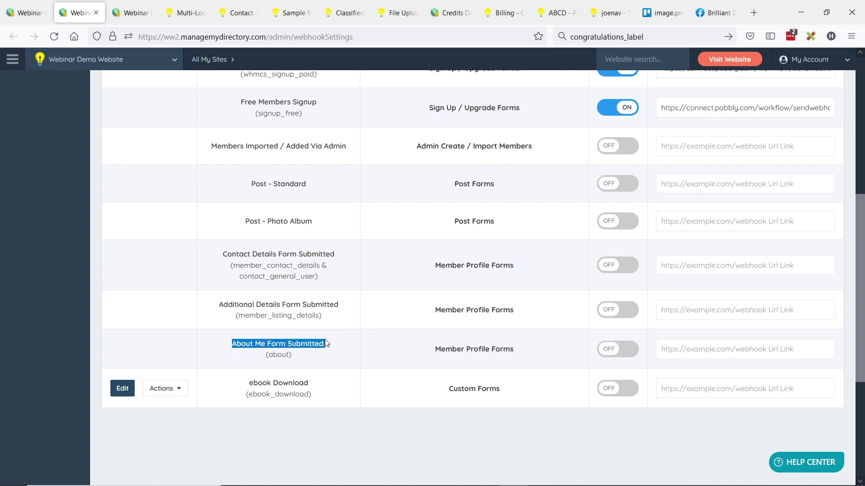
pyautogui.click(311, 329)
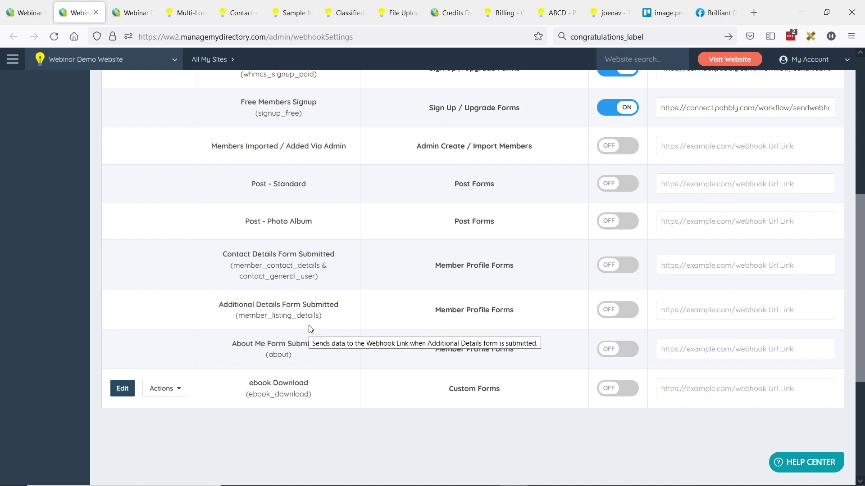
# Switch ON the Contact Details Form Submitted and Additional Details Form Submitted webhooks.
pyautogui.moveTo(224, 255); pyautogui.dragTo(300, 344)
pyautogui.click(262, 307)
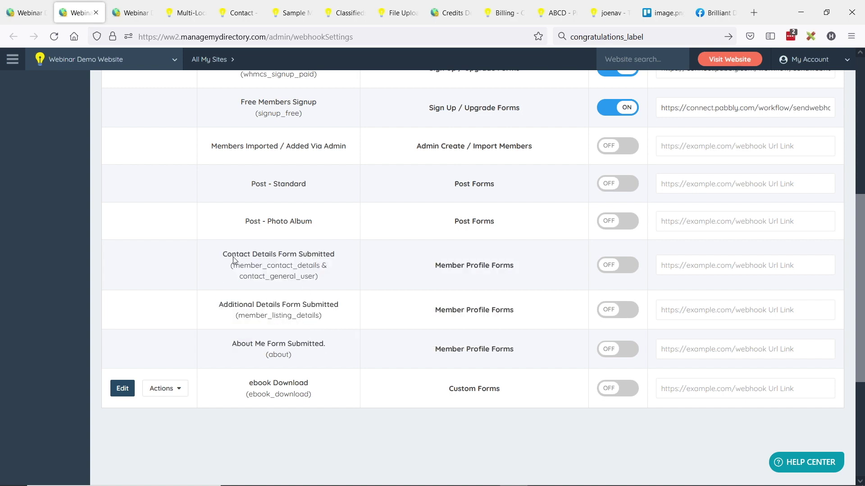
pyautogui.click(614, 267)
pyautogui.click(623, 310)
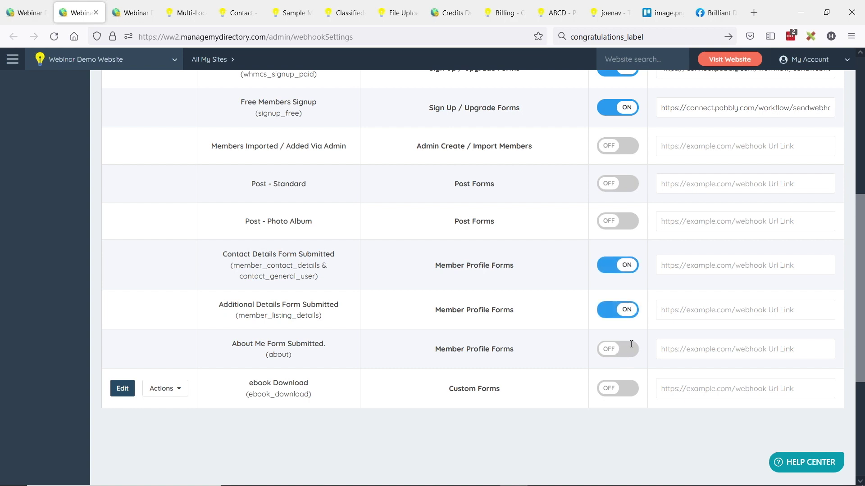
pyautogui.moveTo(677, 108); pyautogui.dragTo(775, 108)
pyautogui.click(774, 108)
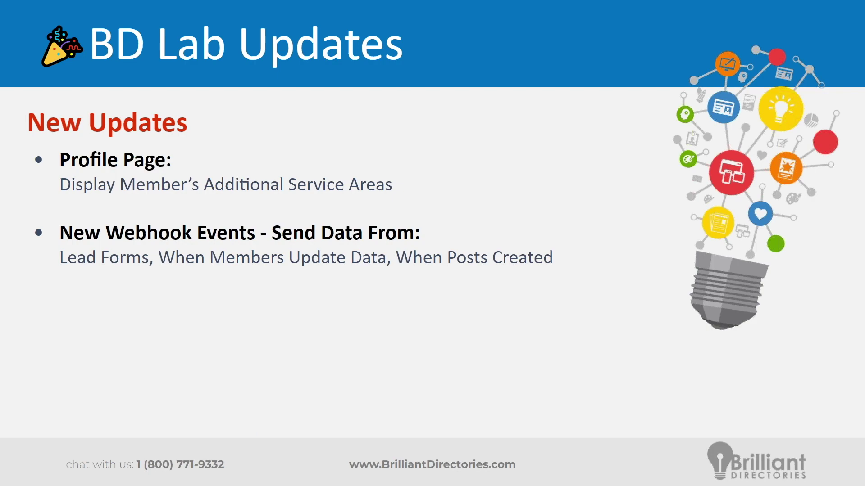
pyautogui.hotkey('alt', 'Tab')
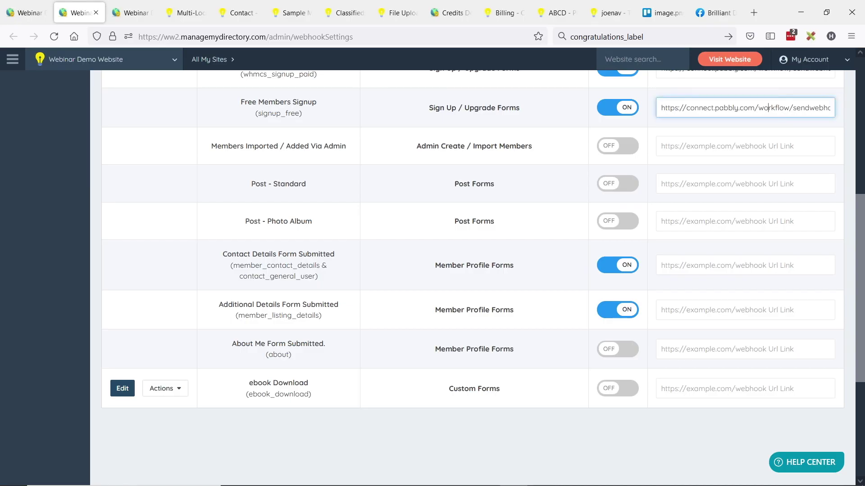
pyautogui.scroll(2, 390, 287)
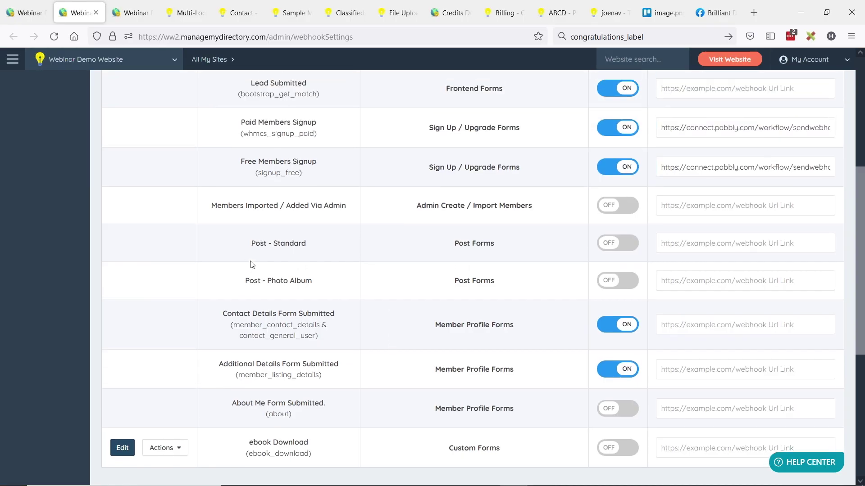
pyautogui.moveTo(252, 243); pyautogui.dragTo(325, 243)
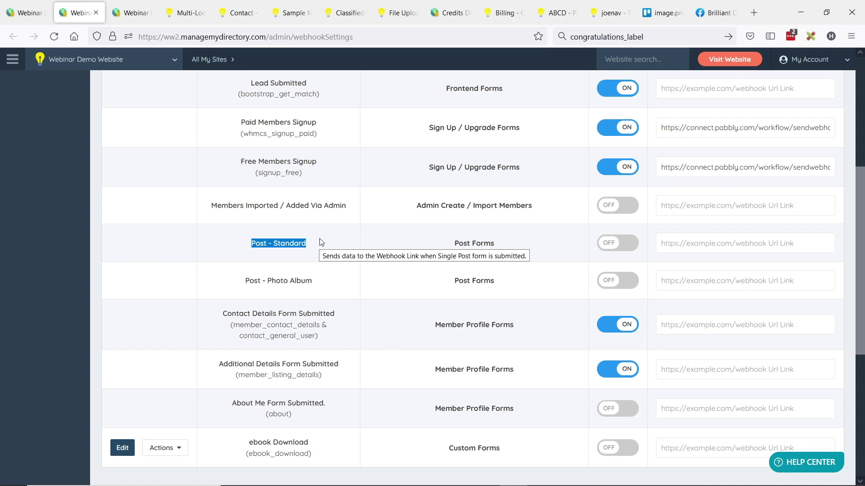
pyautogui.moveTo(245, 281); pyautogui.dragTo(315, 286)
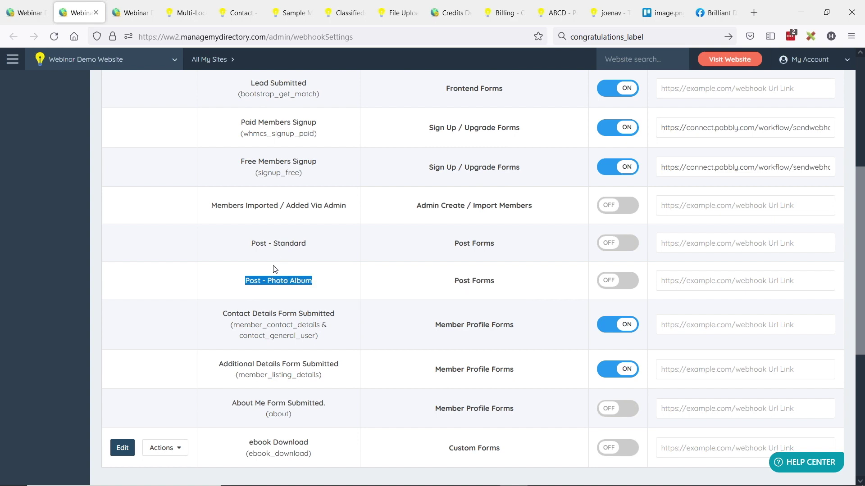
pyautogui.click(420, 262)
pyautogui.moveTo(239, 244); pyautogui.dragTo(328, 276)
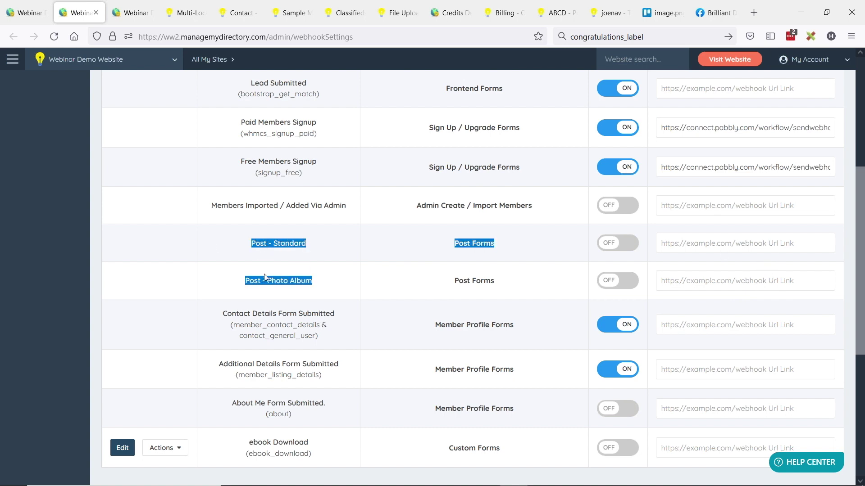
pyautogui.click(277, 251)
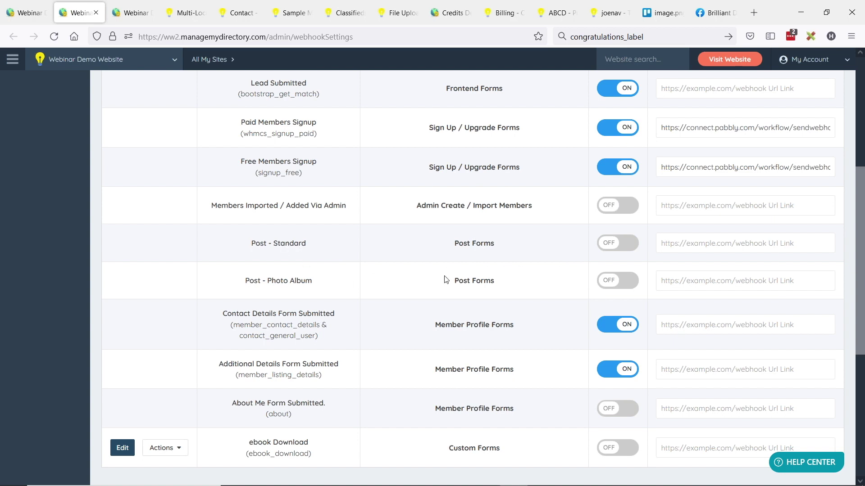
# Reveal the Easier Form Fields bullet on the slide.
pyautogui.press('alt')
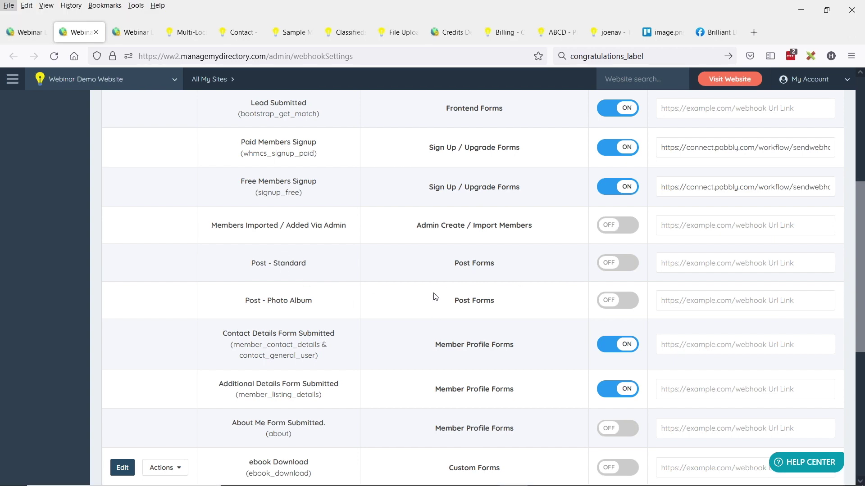
pyautogui.press('alt')
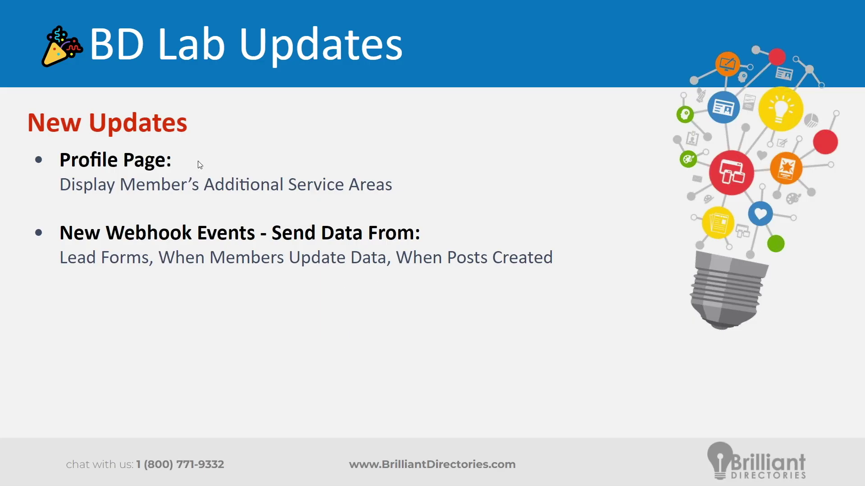
pyautogui.click(12, 155)
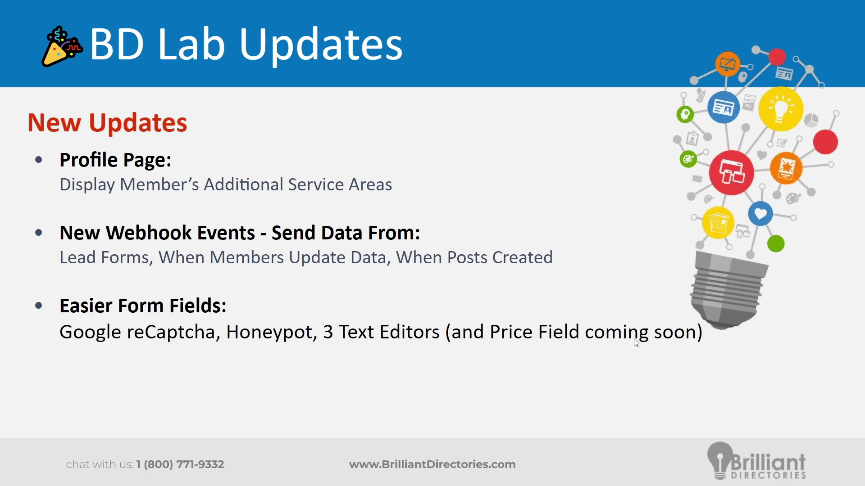
# Open Toolbox > Form Manager, showing 3 custom and 172 default forms.
pyautogui.hotkey('alt', 'Tab')
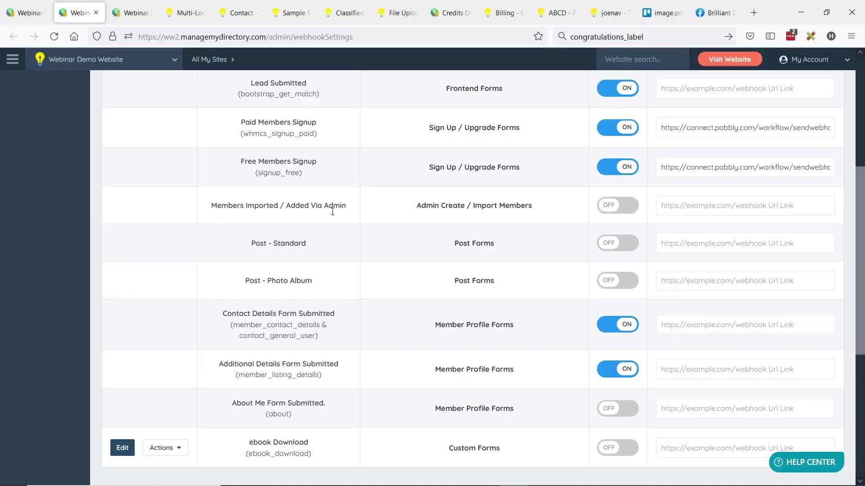
pyautogui.scroll(5, 164, 241)
pyautogui.moveTo(67, 226)
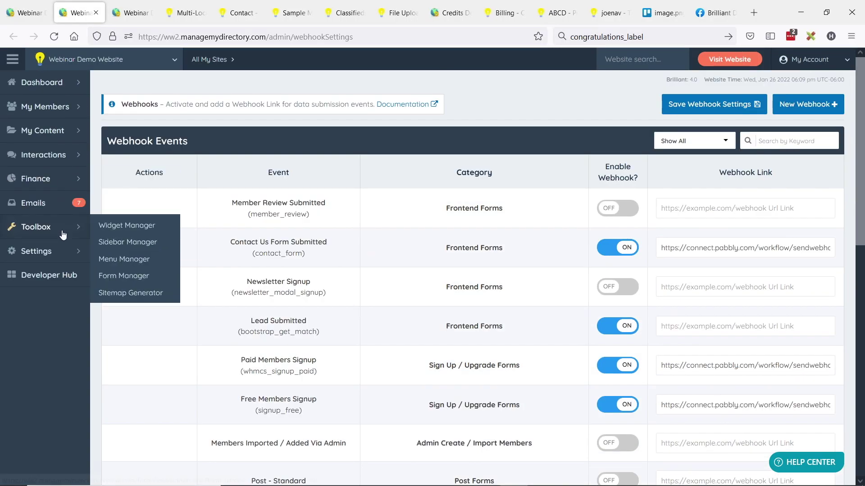
pyautogui.click(124, 275)
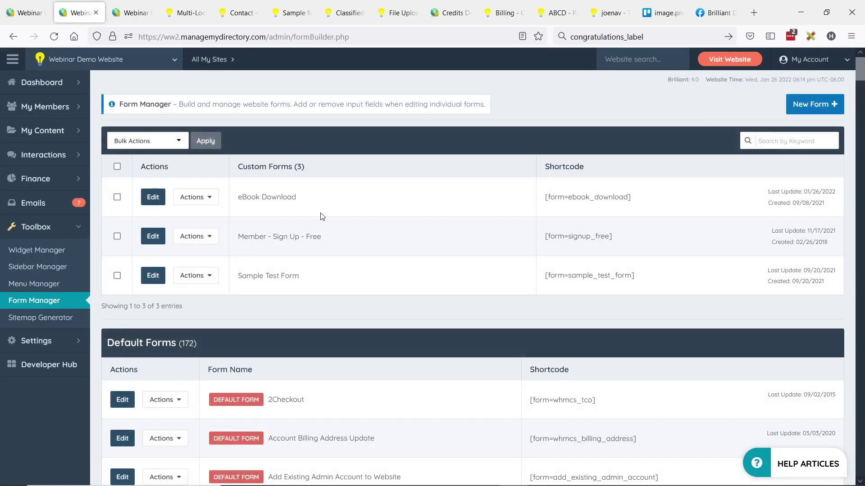
# Open the eBook Download form for editing.
pyautogui.click(153, 198)
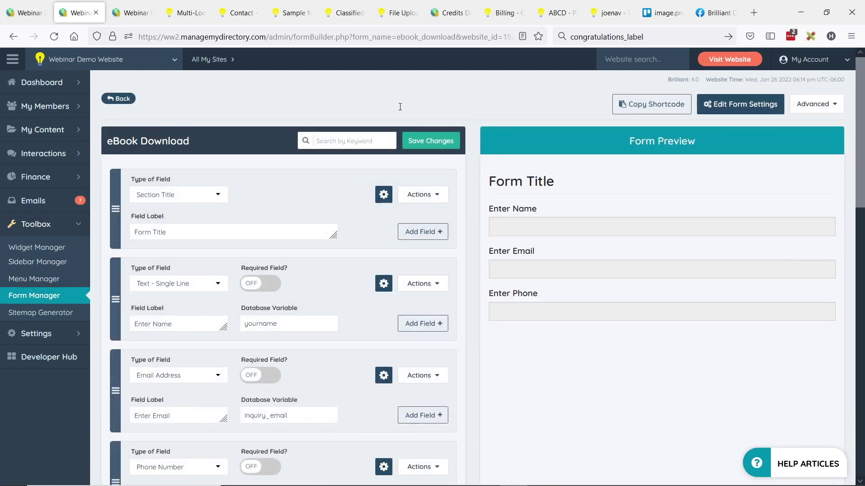
pyautogui.scroll(-2, 288, 239)
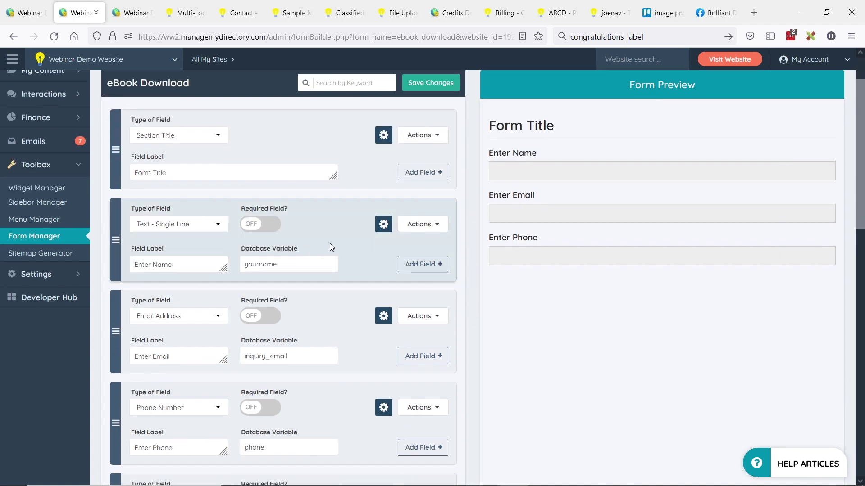
pyautogui.scroll(-4, 339, 243)
# Review the Phone Number field's type options, then switch to the member's New Classified form.
pyautogui.click(199, 290)
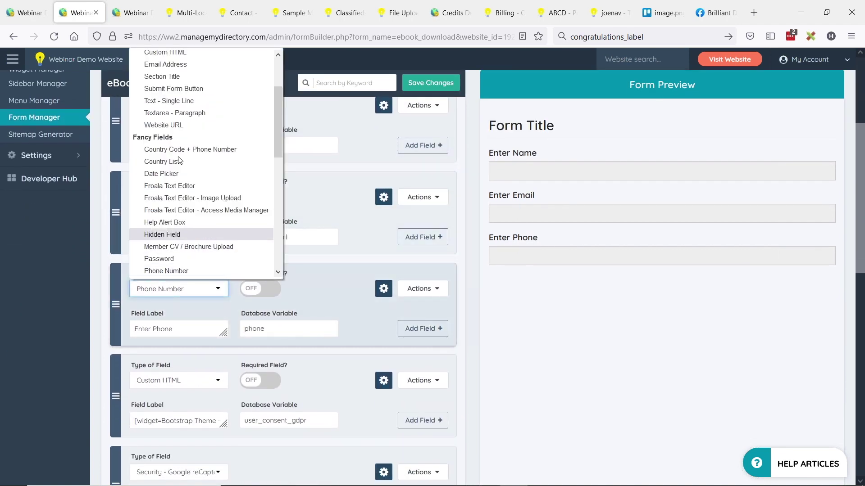
pyautogui.scroll(5, 171, 135)
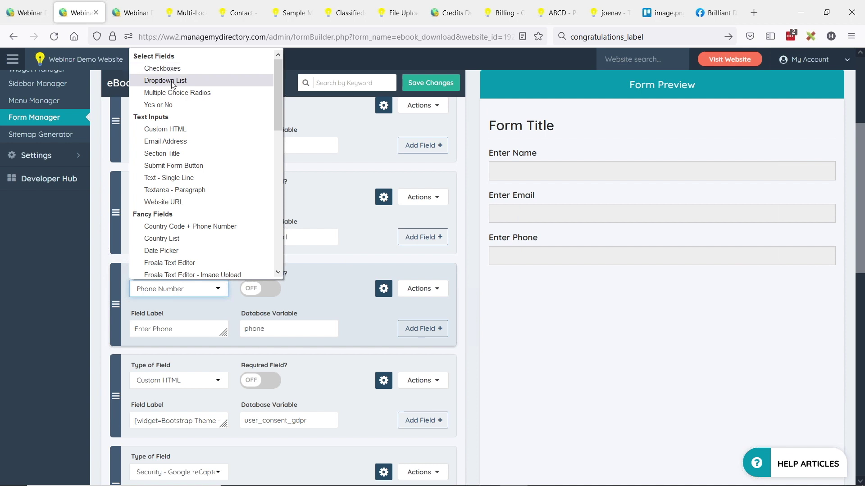
pyautogui.scroll(-2, 203, 168)
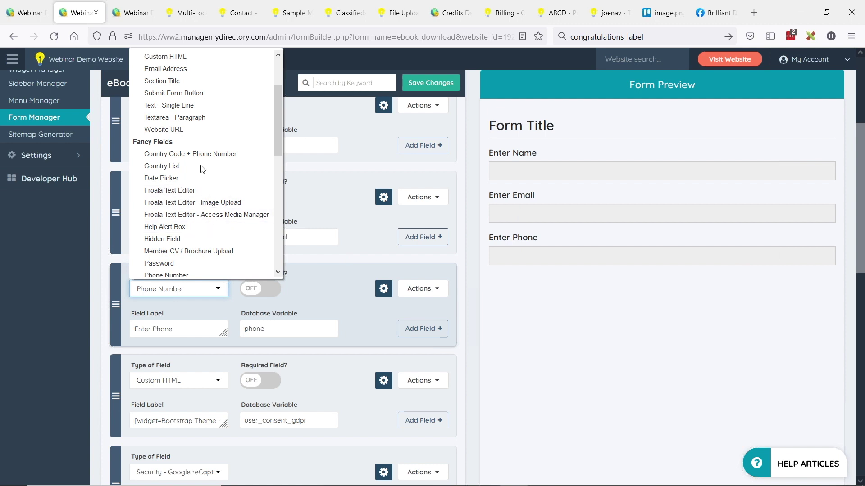
pyautogui.click(352, 16)
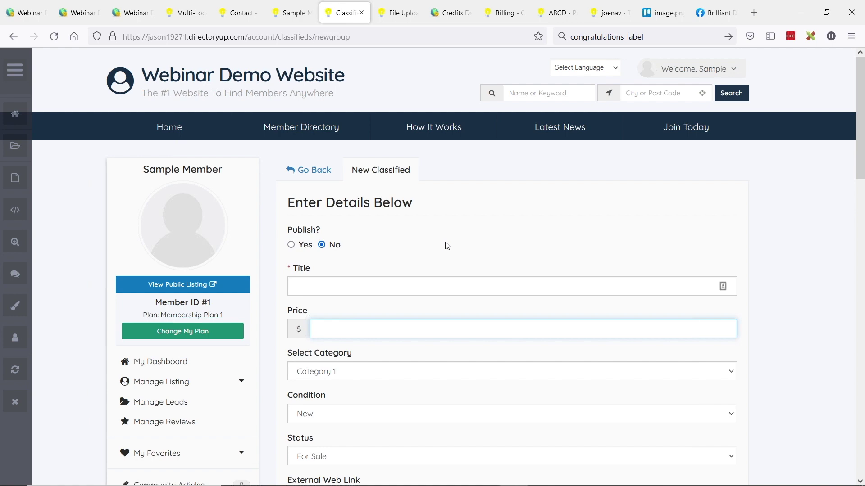
# Scroll to the classified's description editor, then go back to the eBook Download form builder.
pyautogui.scroll(-12, 270, 241)
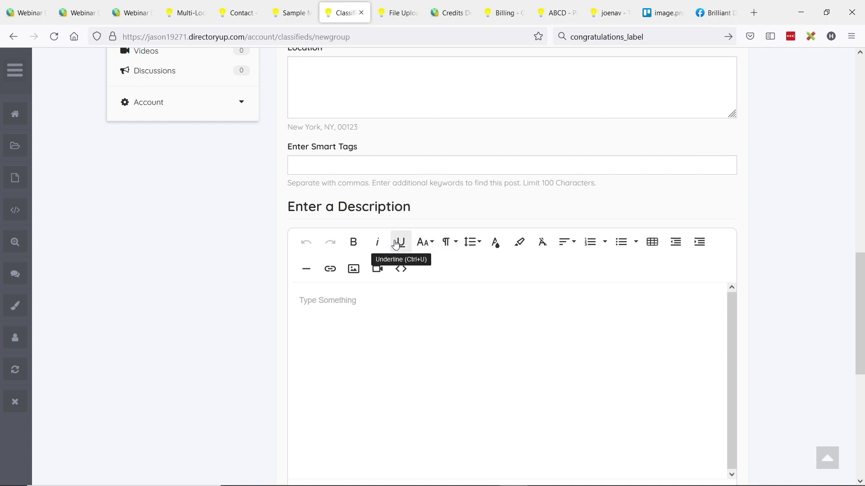
pyautogui.click(133, 13)
pyautogui.click(78, 12)
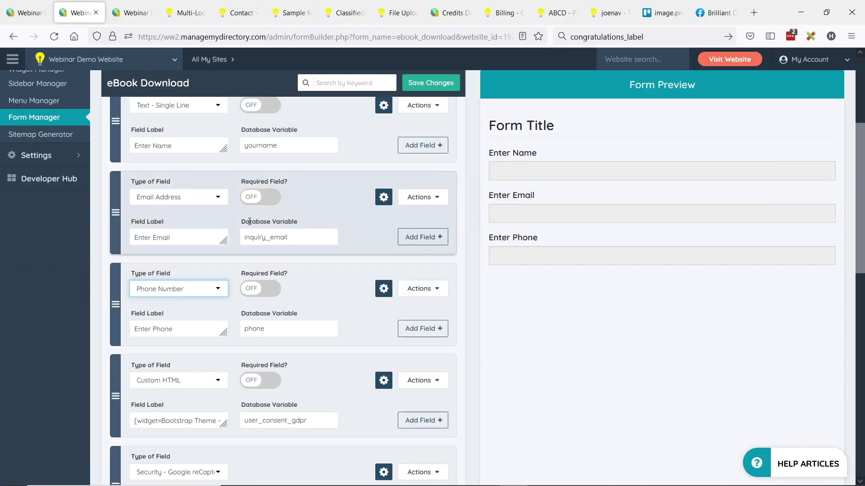
# Browse the Email Address field's type list down to Fancy Fields, leaving the type unchanged.
pyautogui.click(194, 197)
pyautogui.scroll(-5, 198, 291)
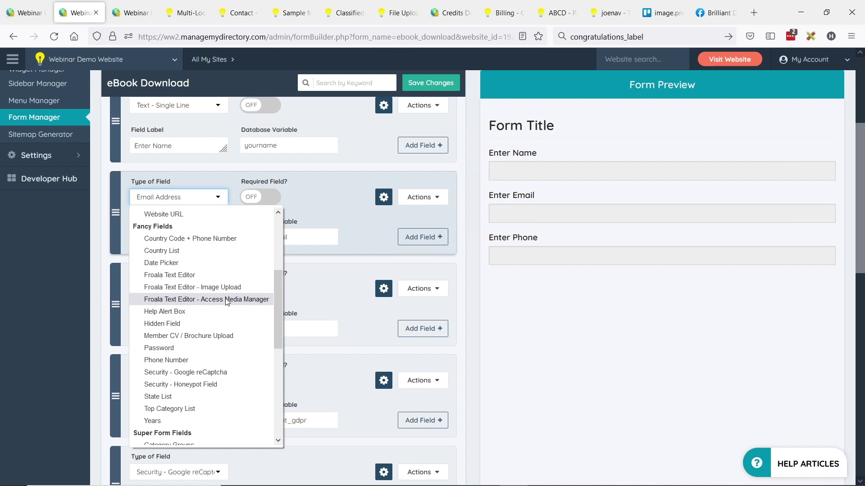
pyautogui.press('Escape')
pyautogui.scroll(3, 242, 350)
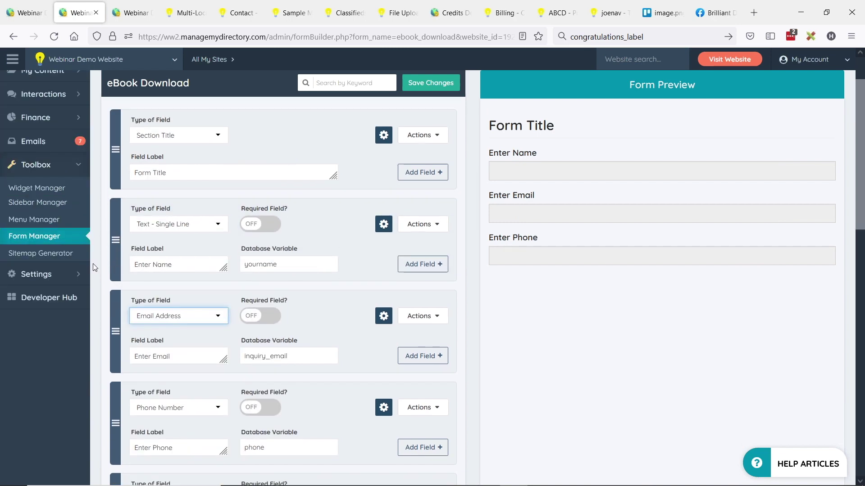
pyautogui.scroll(-2, 241, 350)
# Reopen the Email Address type list to show reCaptcha and Honeypot, then return to the slides.
pyautogui.click(180, 257)
pyautogui.scroll(-3, 236, 410)
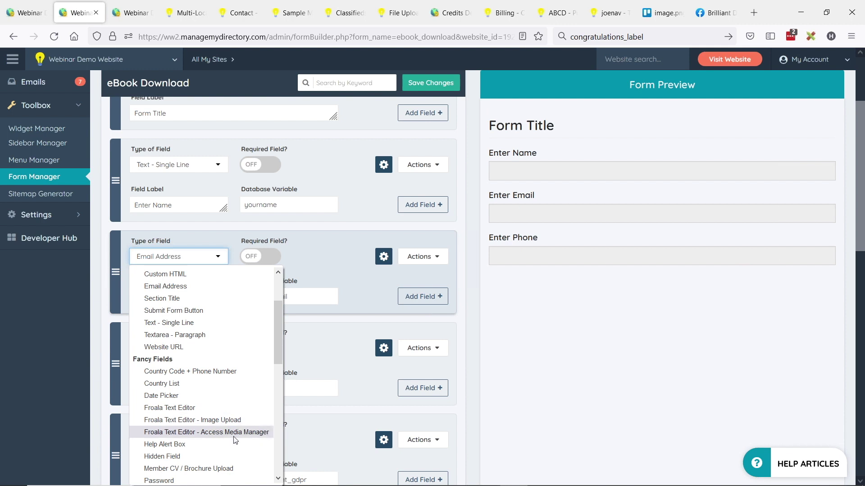
pyautogui.scroll(3, 90, 396)
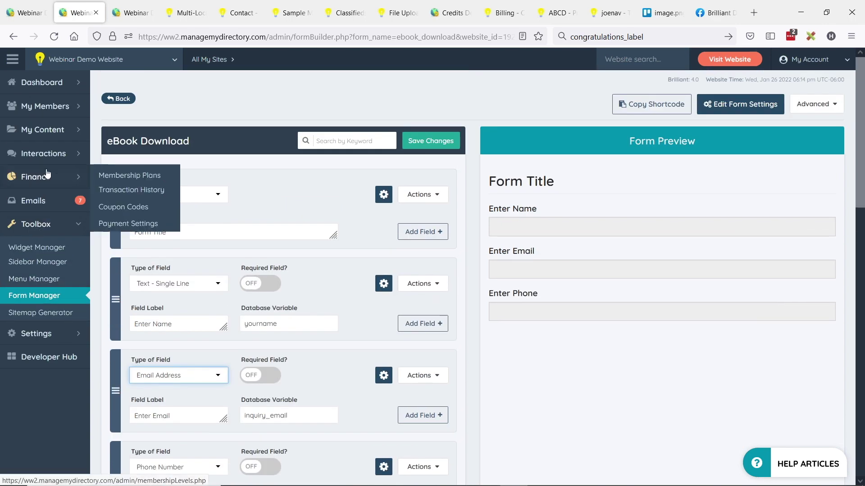
pyautogui.click(74, 133)
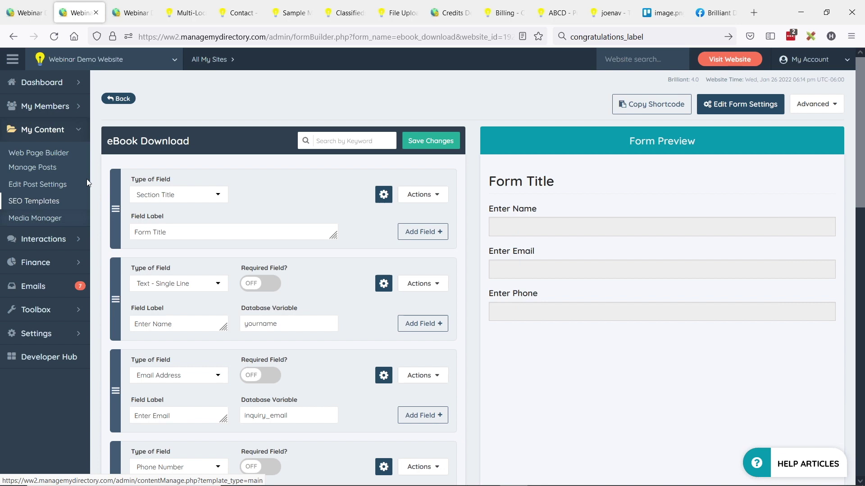
pyautogui.scroll(-4, 277, 294)
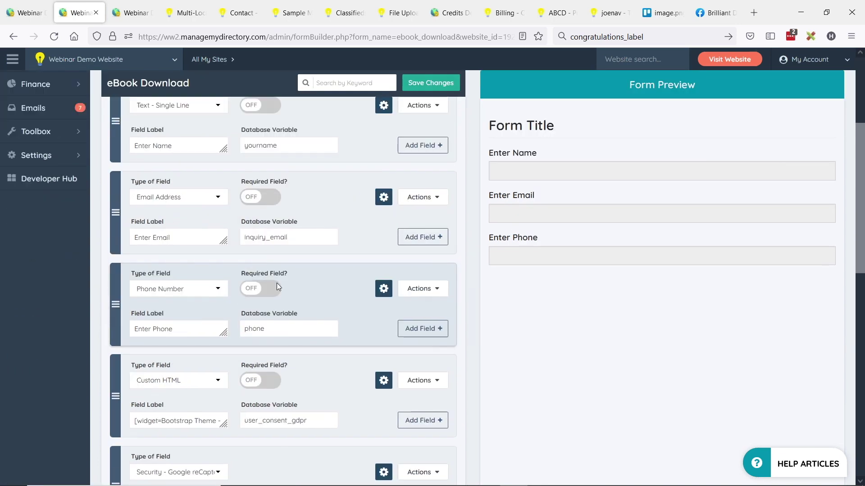
pyautogui.click(219, 199)
pyautogui.scroll(-4, 231, 321)
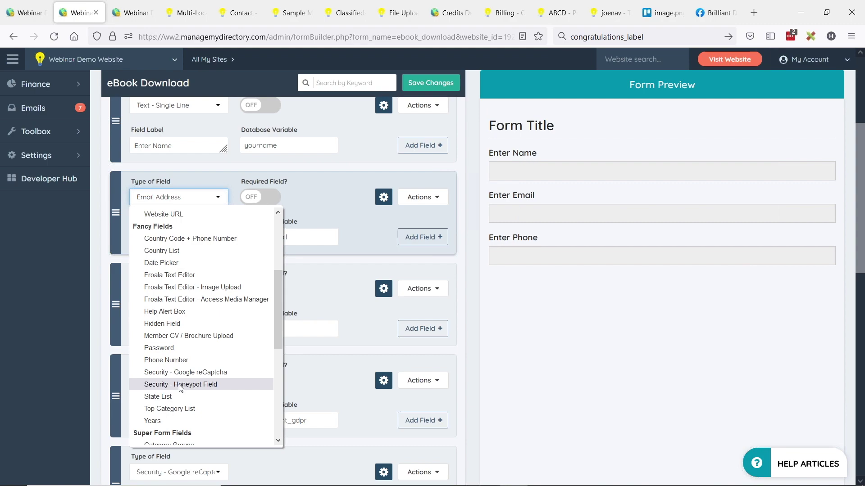
pyautogui.hotkey('alt', 'Tab')
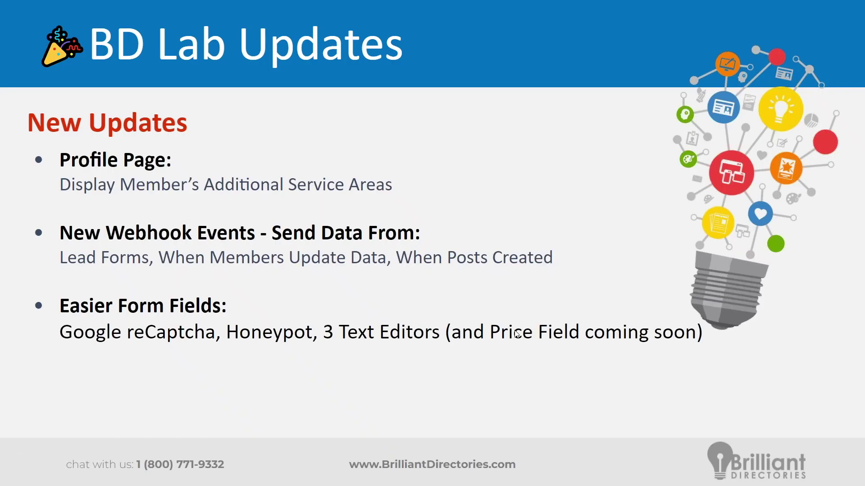
# Enter 10 in the New Classified form's Price field so it shows 10.00, then return to the slides.
pyautogui.hotkey('alt', 'Tab')
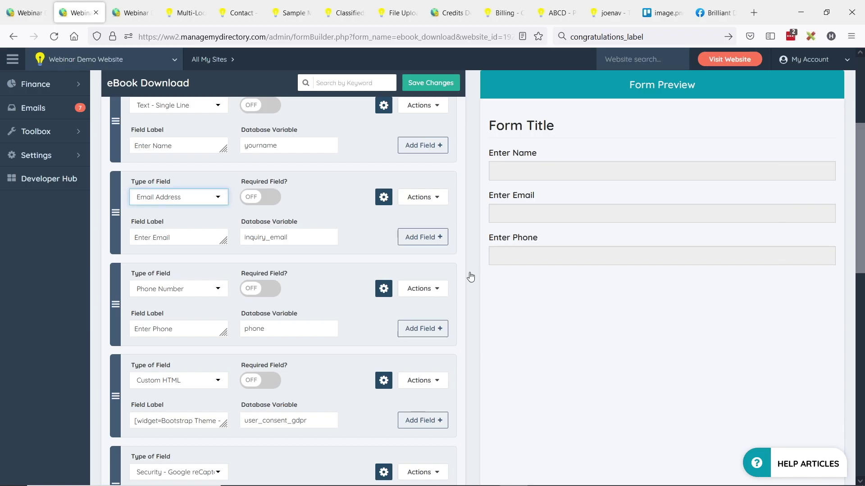
pyautogui.click(345, 12)
pyautogui.scroll(6, 356, 225)
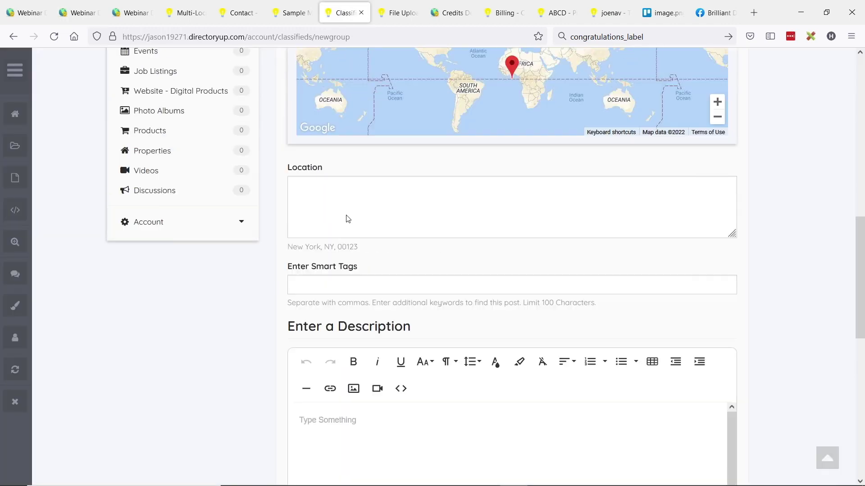
pyautogui.scroll(7, 365, 235)
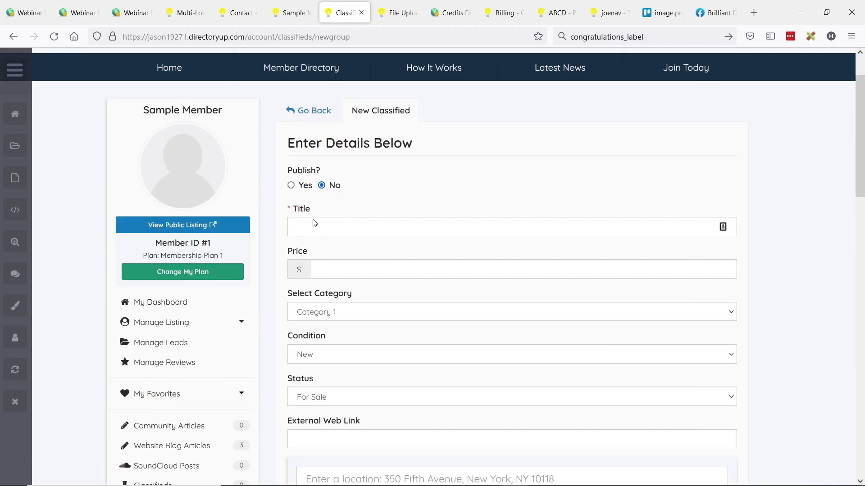
pyautogui.doubleClick(292, 253)
pyautogui.click(351, 272)
pyautogui.write('10')
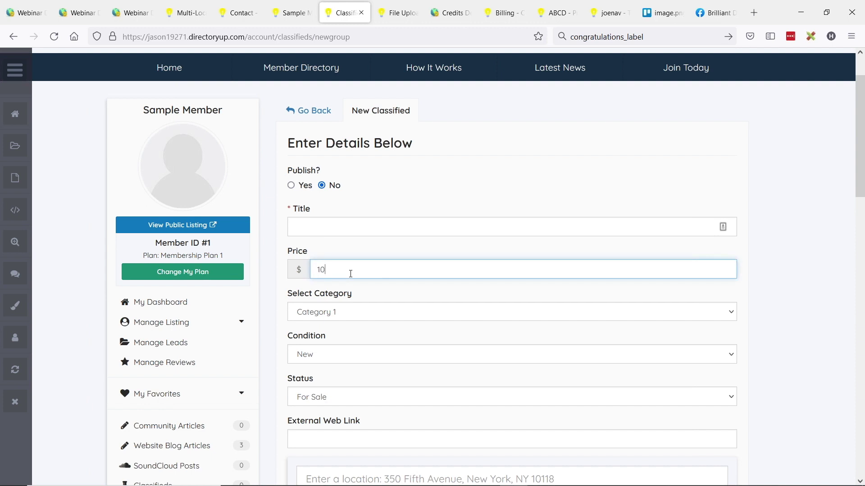
pyautogui.doubleClick(295, 270)
pyautogui.click(335, 271)
pyautogui.hotkey('alt', 'Tab')
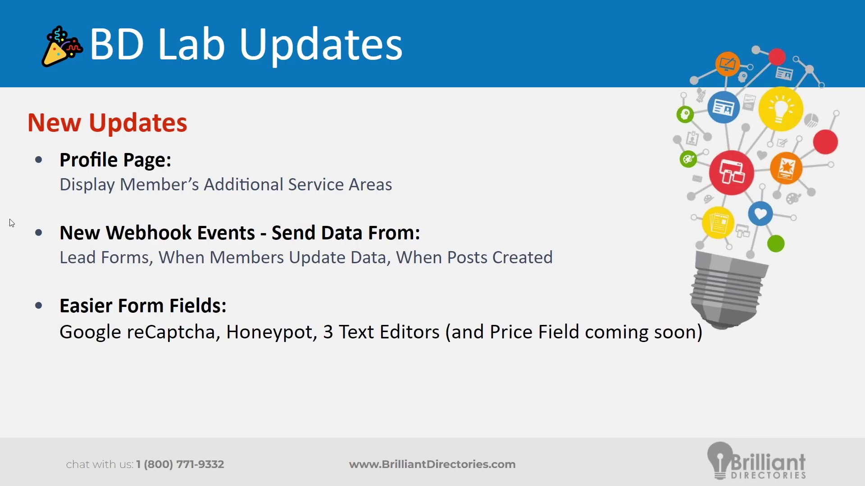
# Reveal the Post Comments bullet on the slide, then switch back to the New Classified form.
pyautogui.click(18, 201)
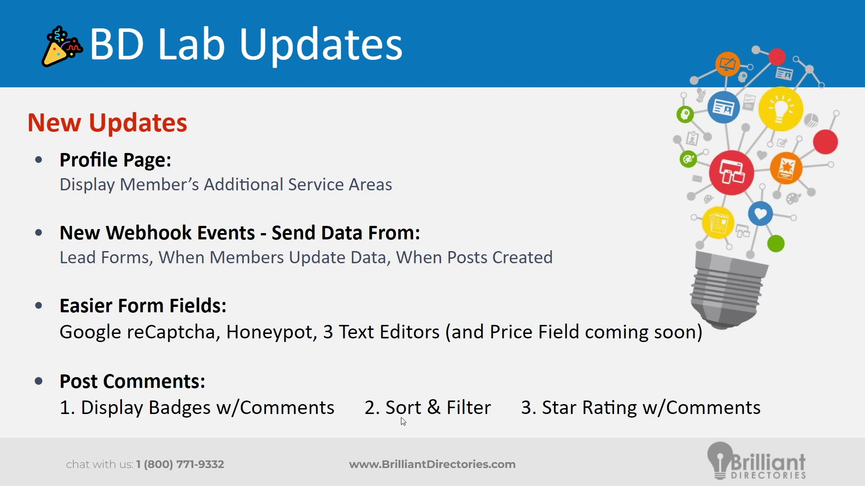
pyautogui.hotkey('alt', 'Tab')
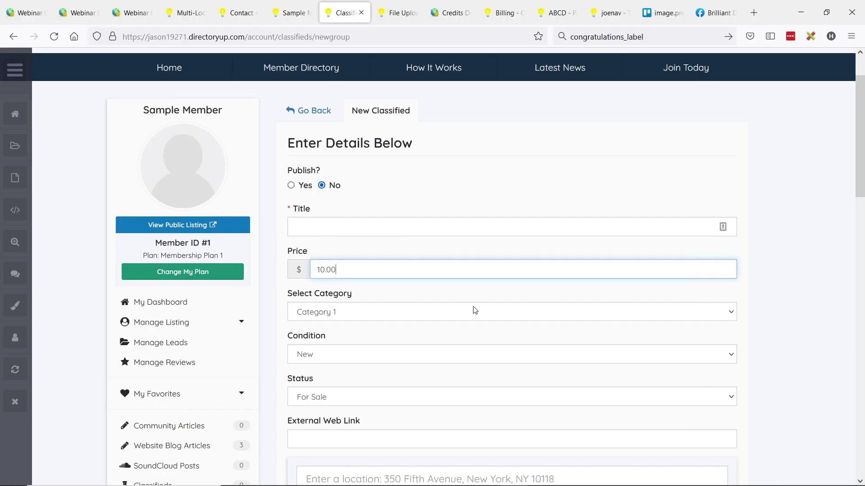
# Open the ABCD classified post and scroll down to its comments.
pyautogui.click(544, 13)
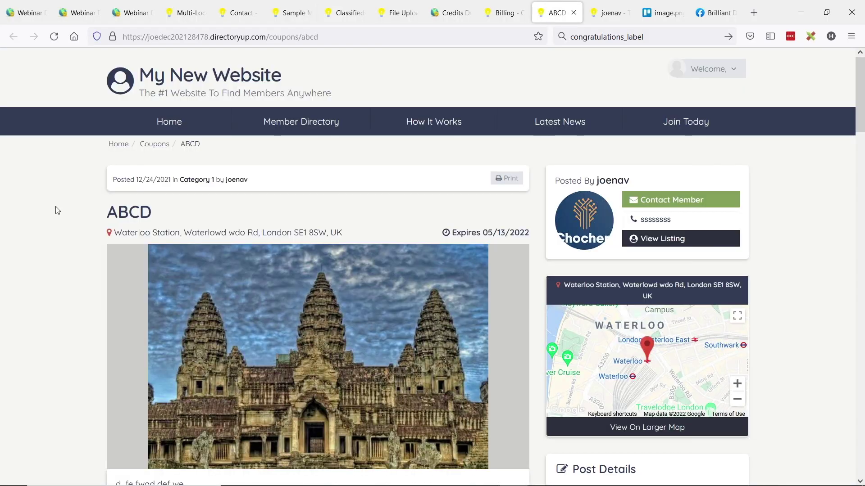
pyautogui.scroll(-3, 53, 195)
pyautogui.scroll(2, 70, 180)
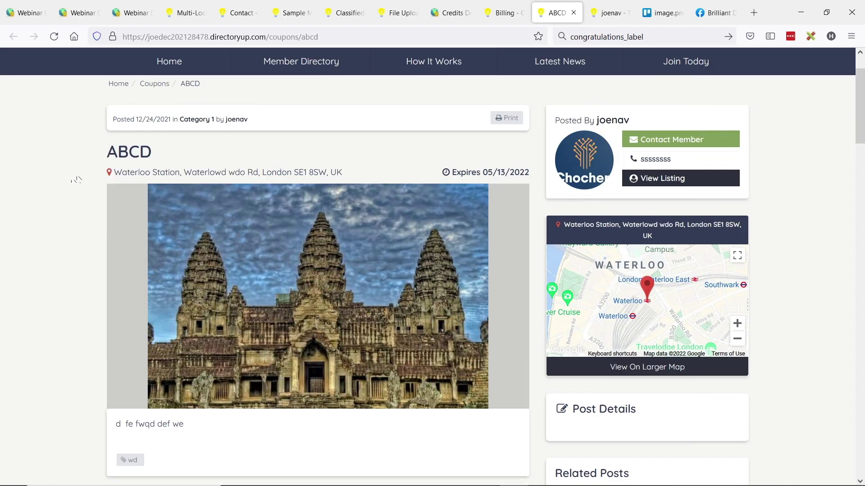
pyautogui.scroll(-6, 75, 202)
pyautogui.scroll(-4, 69, 206)
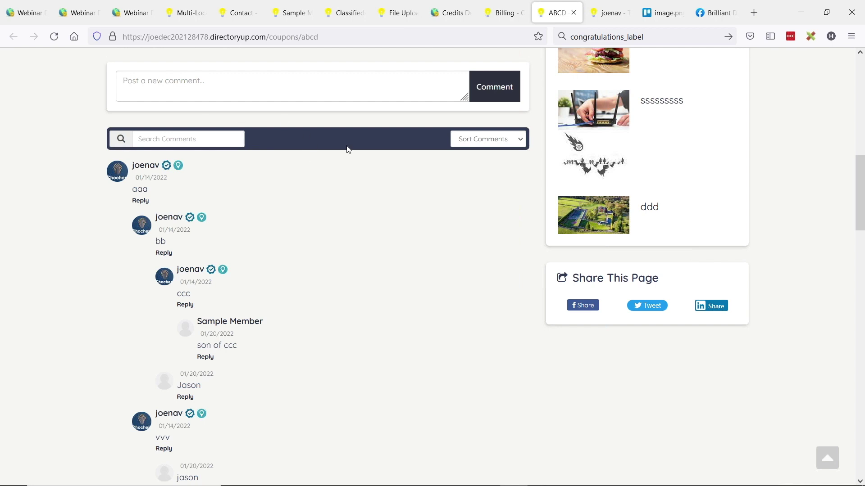
# Show the Sort Comments order options, then select the Search Comments box.
pyautogui.click(522, 143)
pyautogui.click(489, 194)
pyautogui.scroll(1, 245, 245)
pyautogui.click(497, 205)
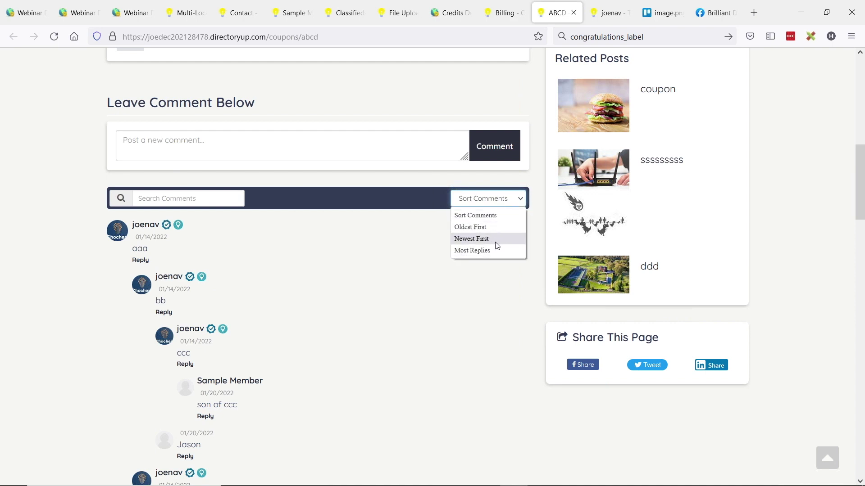
pyautogui.click(193, 200)
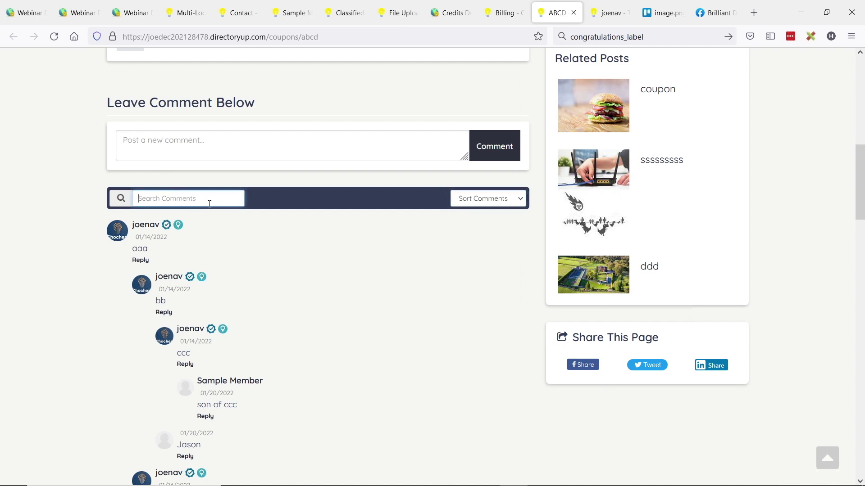
# Search the ABCD comments for a member's name, review the filtered results, then view the star-rating mockup.
pyautogui.write('jason')
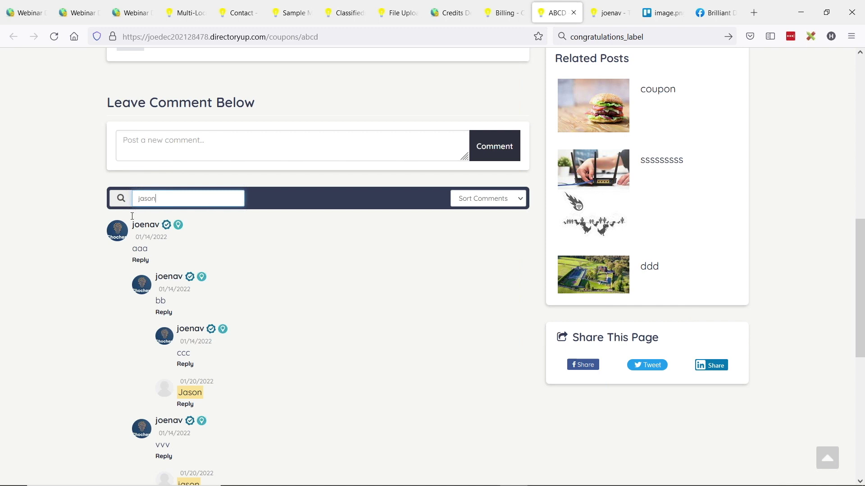
pyautogui.scroll(-2, 201, 203)
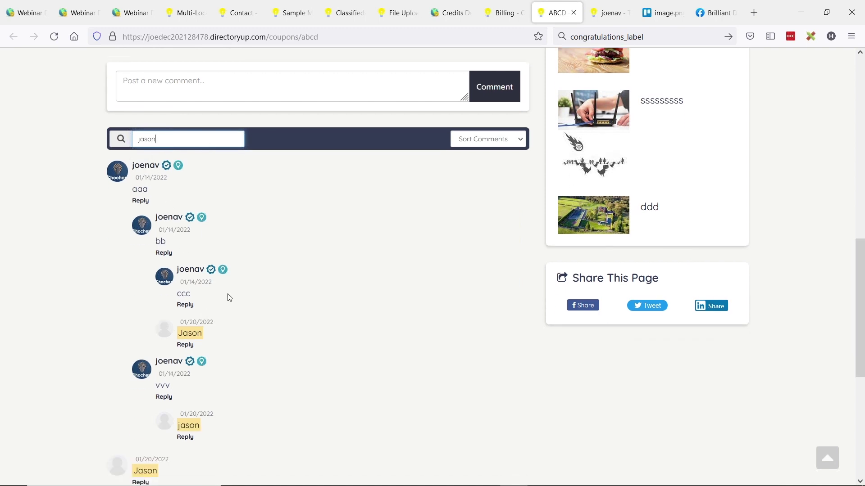
pyautogui.scroll(-2, 229, 261)
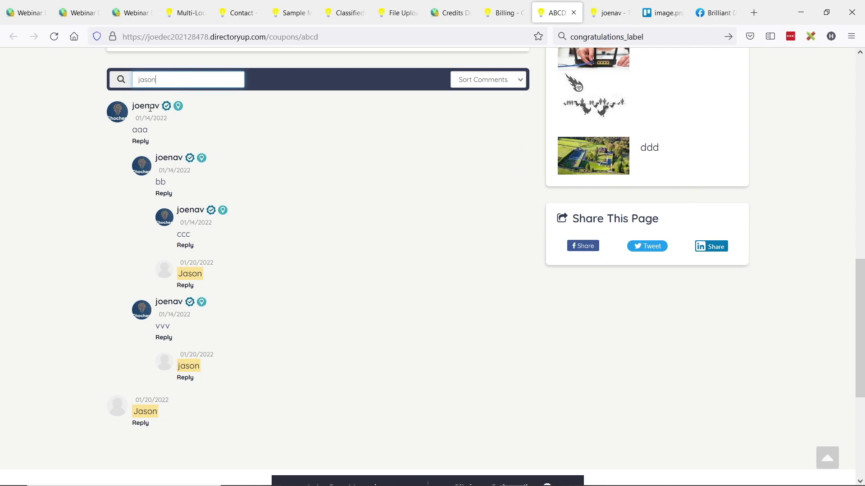
pyautogui.scroll(1, 256, 303)
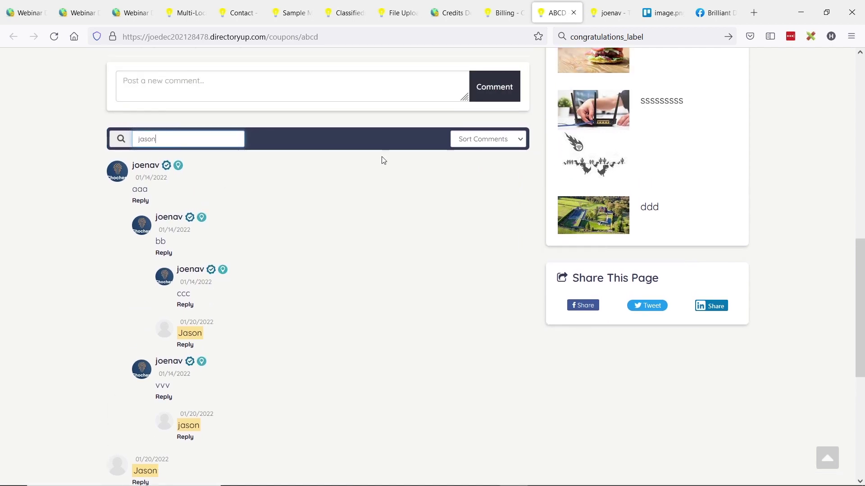
pyautogui.scroll(1, 317, 201)
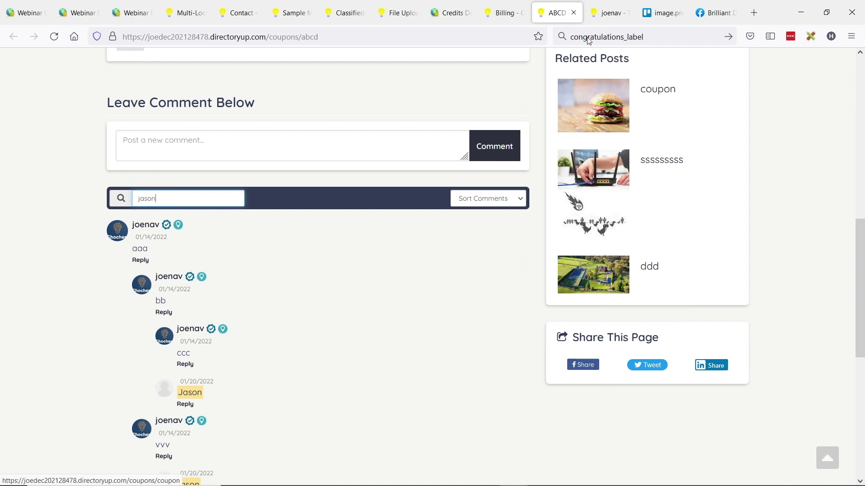
pyautogui.click(662, 12)
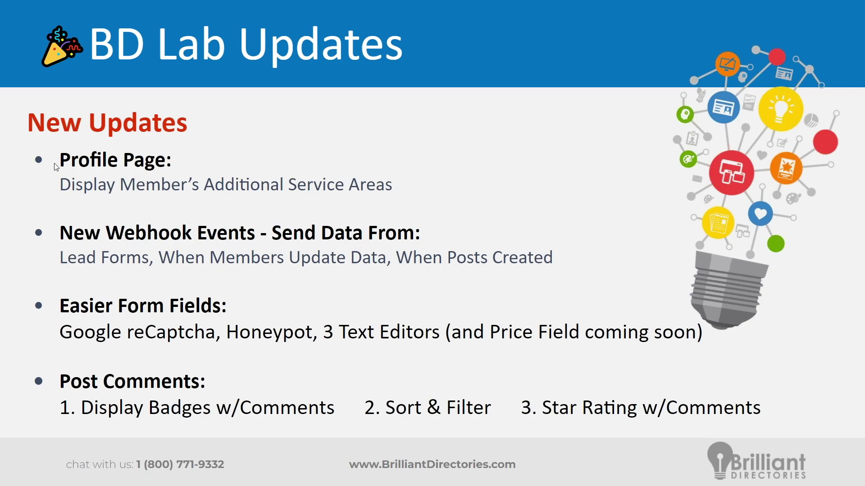
# Advance to the '2 New Add-Ons Coming Soon' slide and switch back to the browser.
pyautogui.click(25, 156)
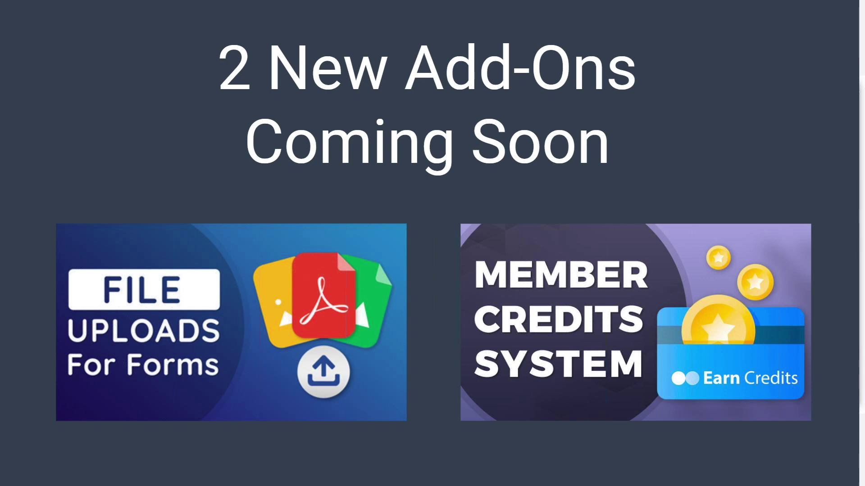
pyautogui.hotkey('alt', 'Tab')
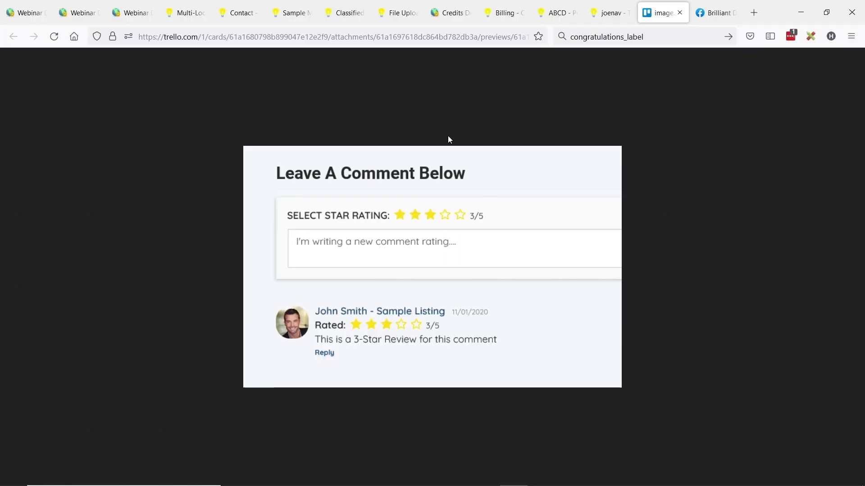
pyautogui.click(388, 16)
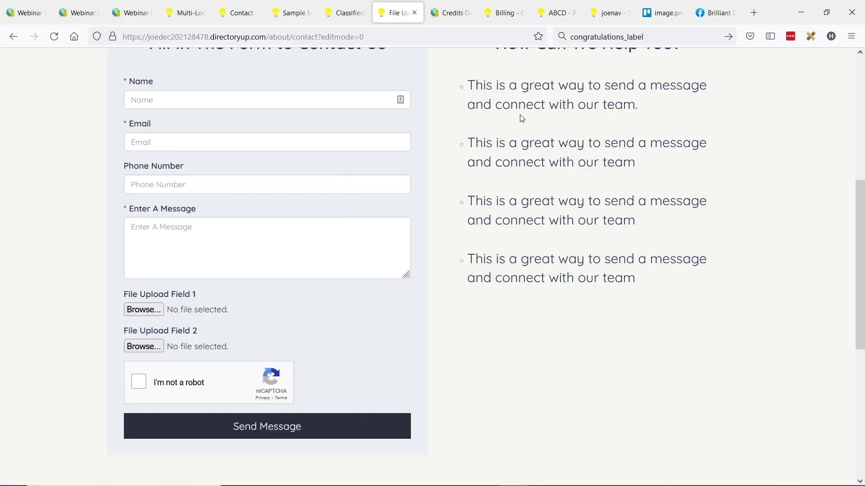
pyautogui.scroll(3, 517, 192)
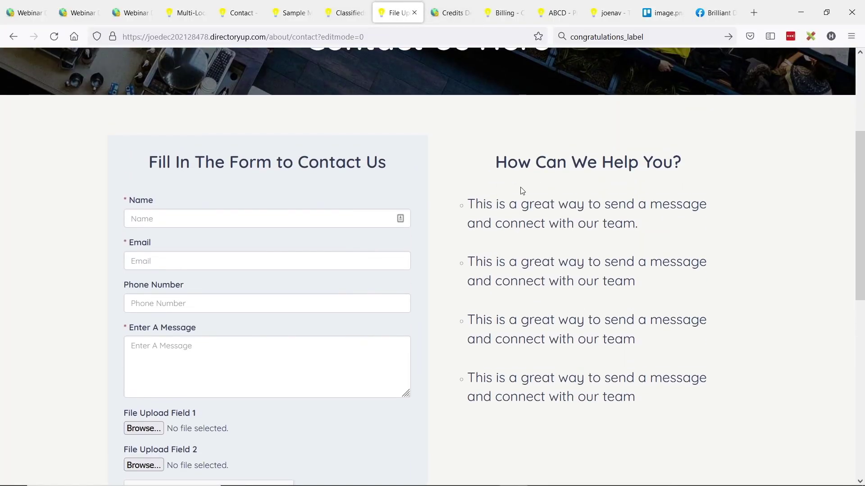
pyautogui.scroll(-2, 560, 186)
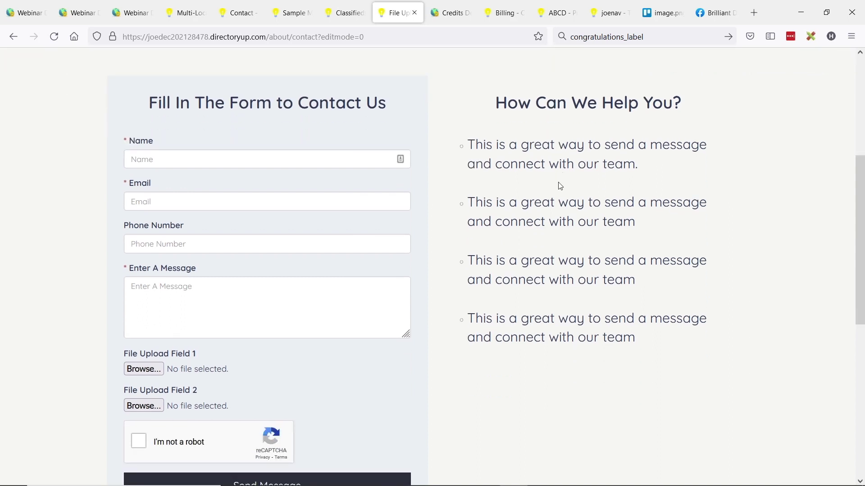
pyautogui.scroll(-2, 229, 234)
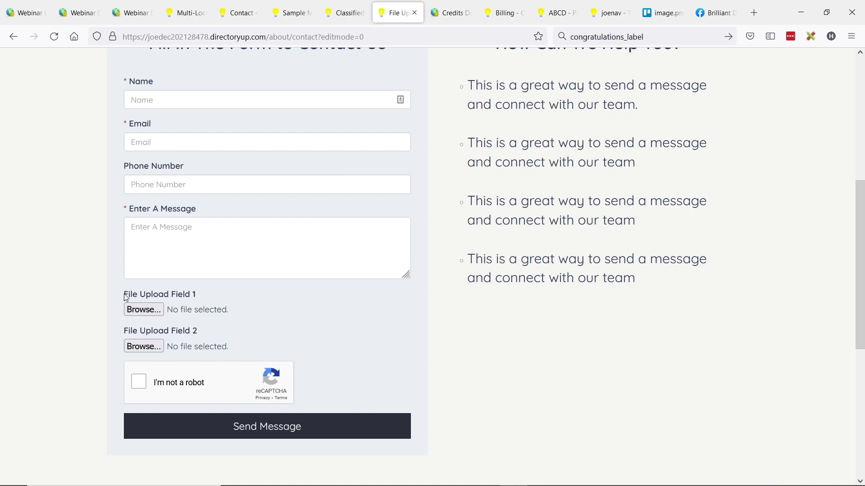
pyautogui.moveTo(125, 297); pyautogui.dragTo(198, 290)
pyautogui.click(103, 328)
pyautogui.hotkey('alt', 'Tab')
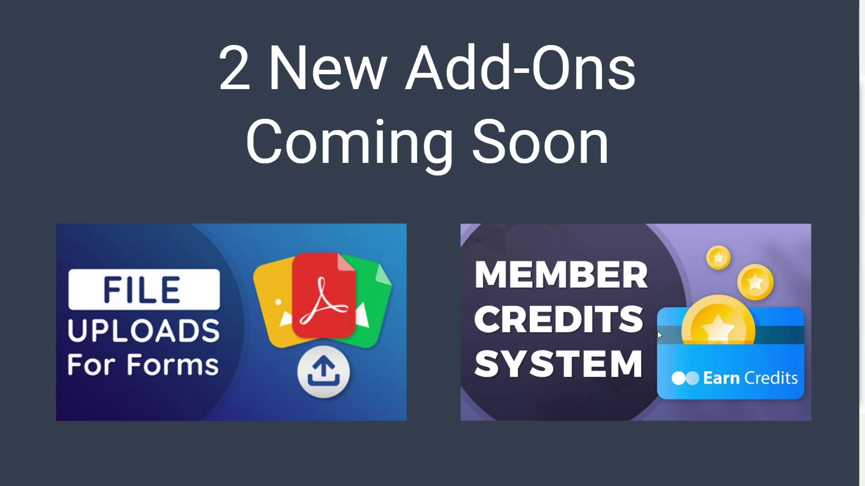
pyautogui.hotkey('alt', 'Tab')
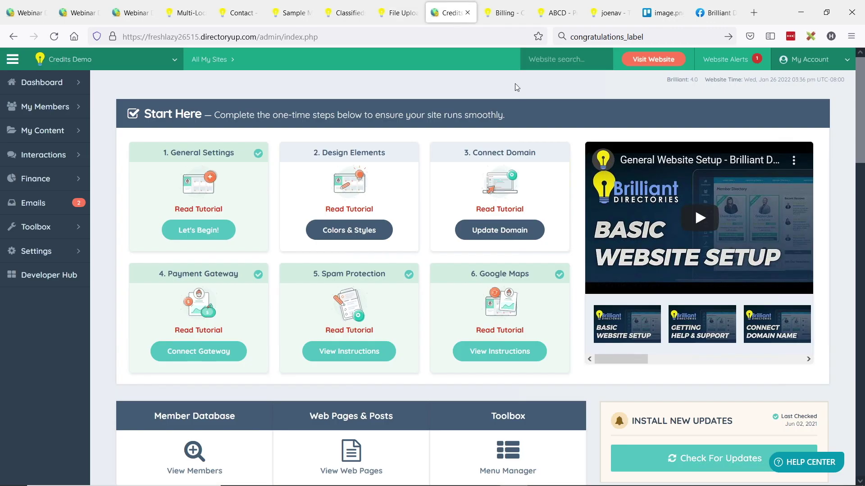
# Check the member's $0.00 Credits Available and member ID 37, then return to the Credits Demo dashboard.
pyautogui.click(450, 13)
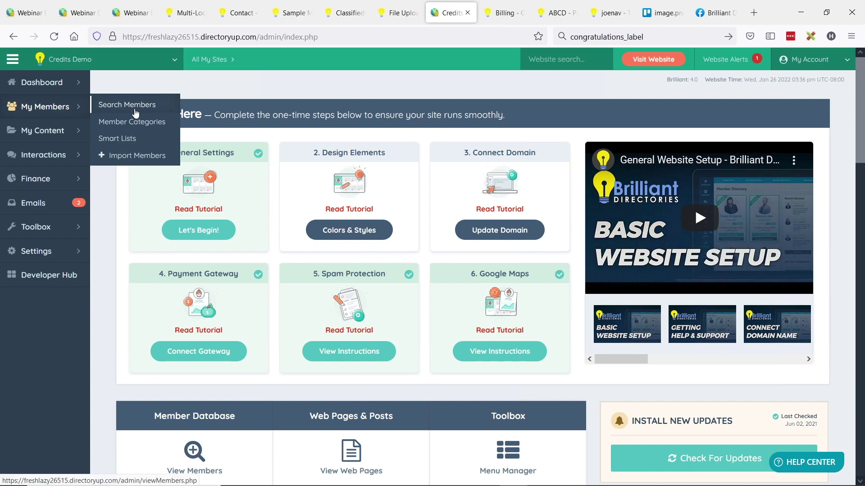
pyautogui.click(502, 15)
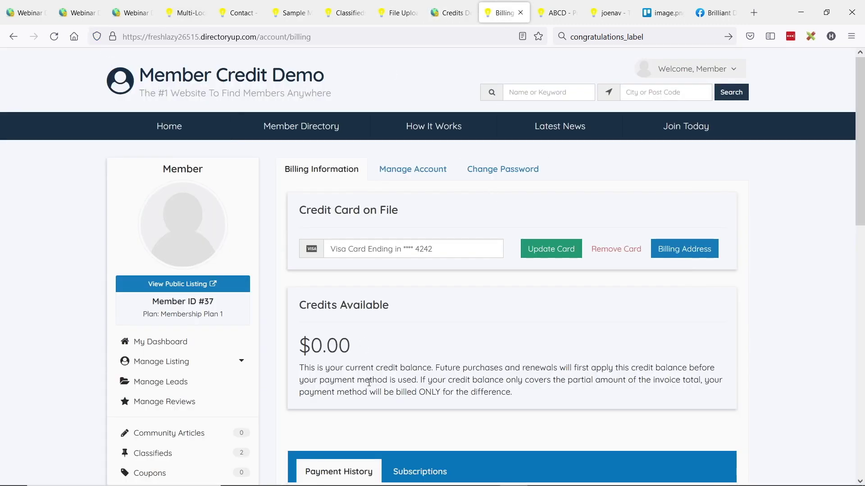
pyautogui.scroll(-2, 365, 357)
pyautogui.moveTo(304, 246); pyautogui.dragTo(372, 249)
pyautogui.moveTo(372, 320); pyautogui.dragTo(377, 320)
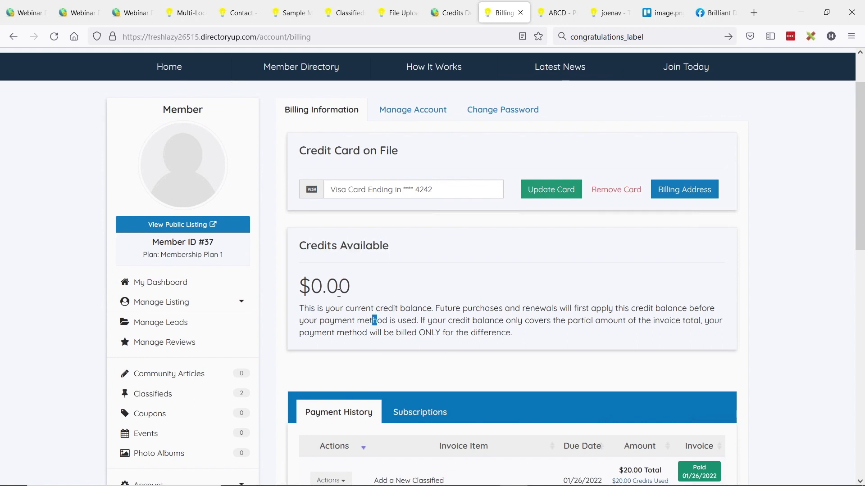
pyautogui.scroll(2, 287, 240)
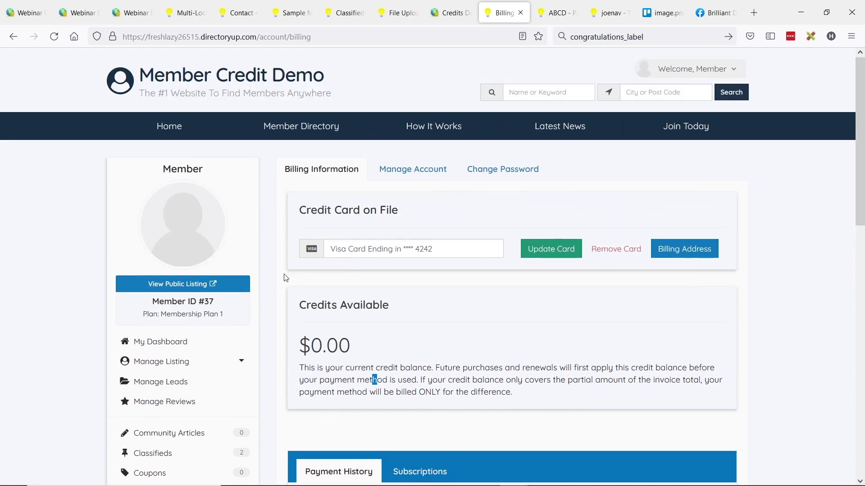
pyautogui.moveTo(204, 301); pyautogui.dragTo(217, 302)
pyautogui.click(452, 13)
pyautogui.moveTo(60, 108)
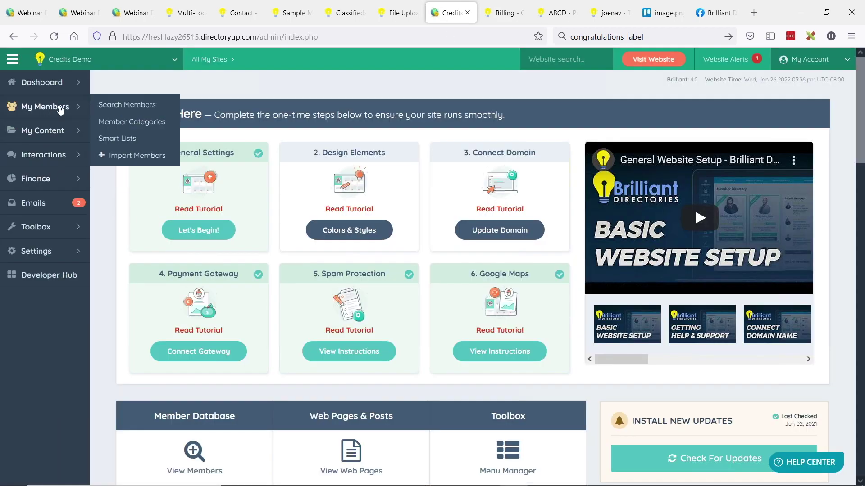
pyautogui.click(123, 105)
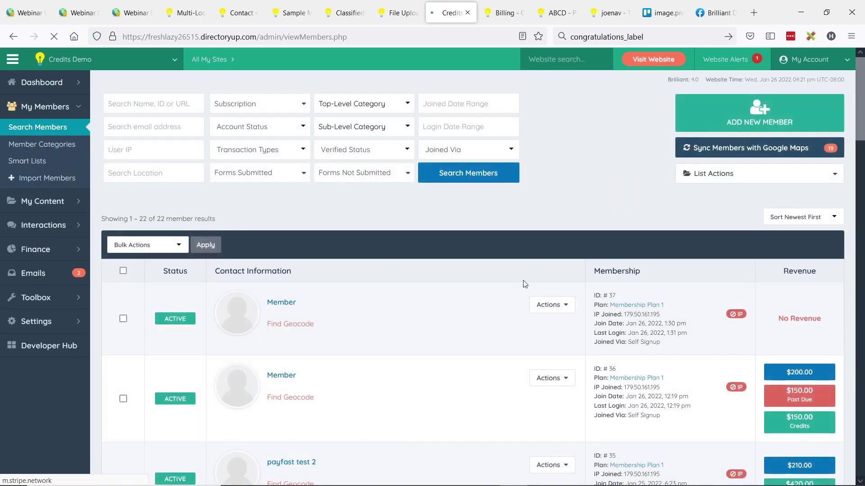
pyautogui.write('#37')
pyautogui.press('Return')
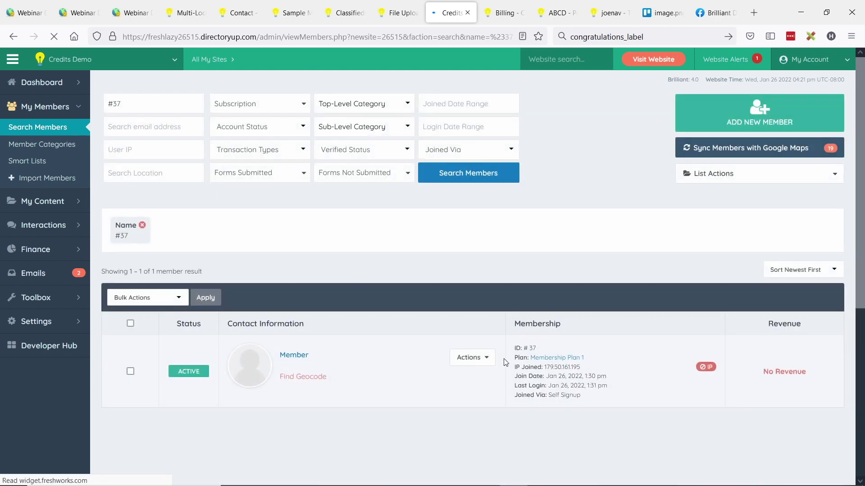
pyautogui.click(471, 357)
pyautogui.click(449, 405)
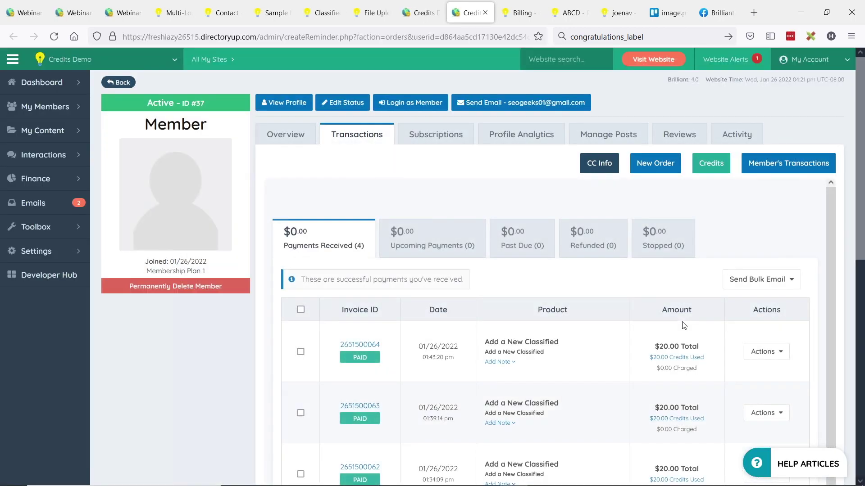
pyautogui.click(716, 171)
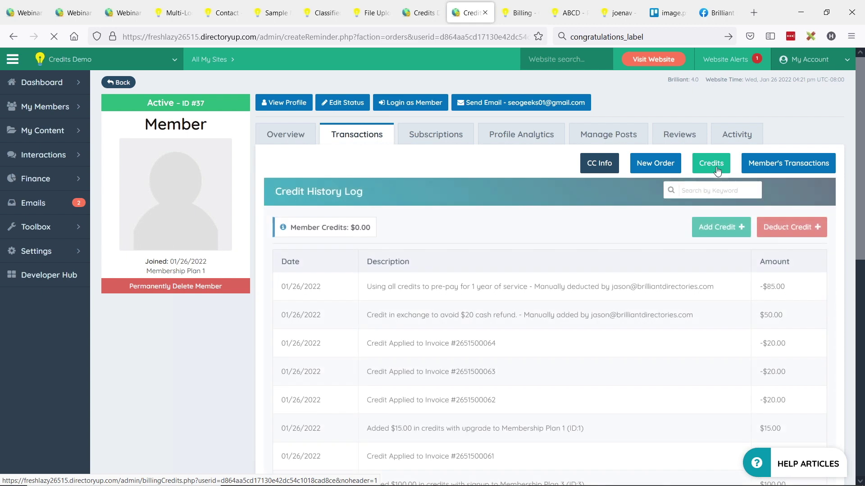
pyautogui.scroll(-2, 665, 234)
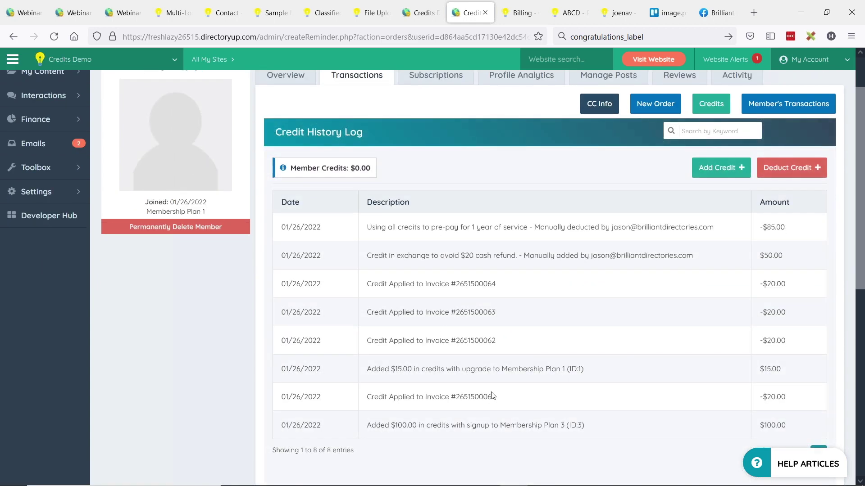
pyautogui.scroll(2, 518, 306)
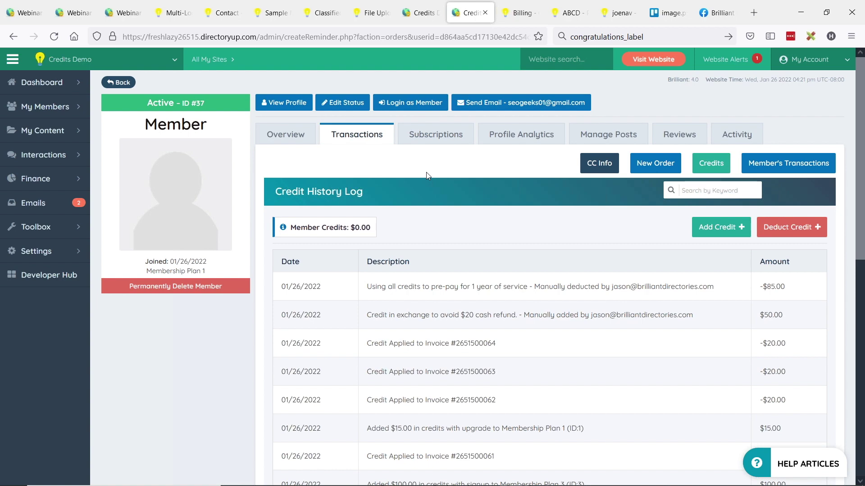
# Add a $100.00 credit to the member with the internal note 'To prevent paid refund.'.
pyautogui.click(730, 231)
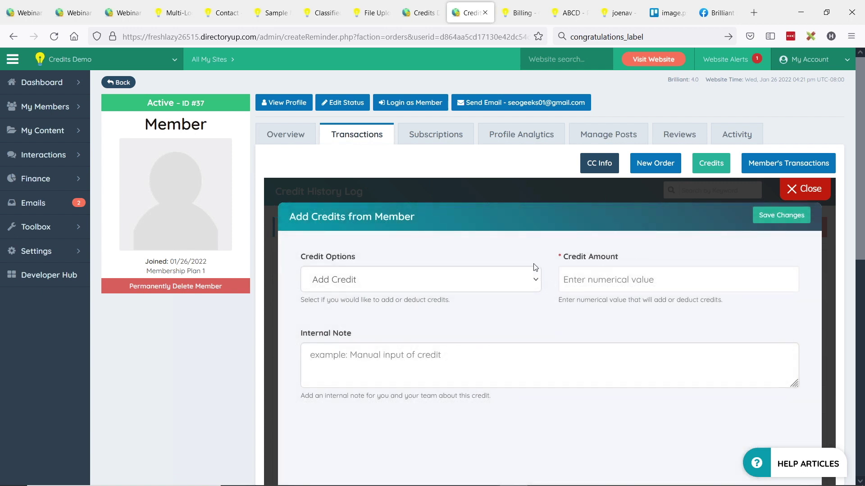
pyautogui.click(594, 273)
pyautogui.write('100')
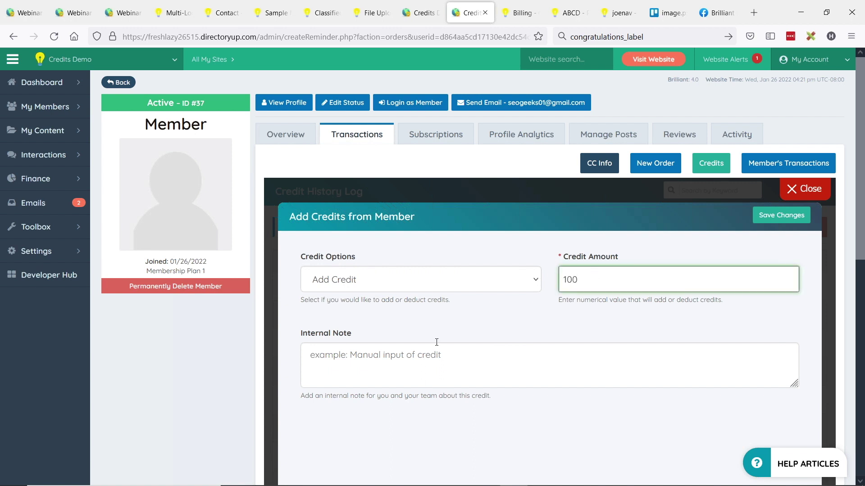
pyautogui.click(370, 380)
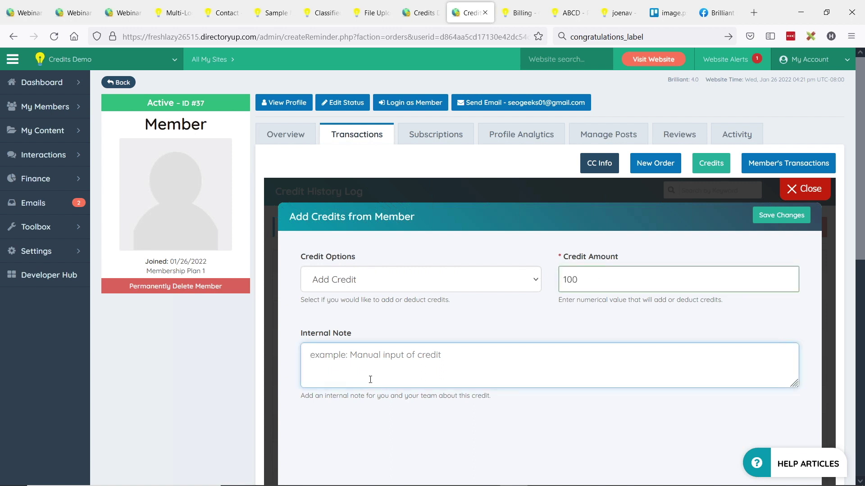
pyautogui.write('To prevent paid refund...')
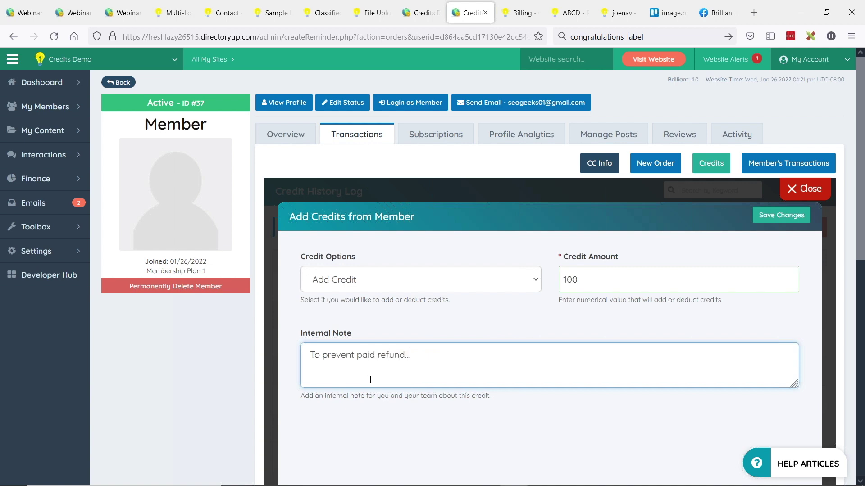
pyautogui.scroll(-3, 451, 236)
pyautogui.click(580, 453)
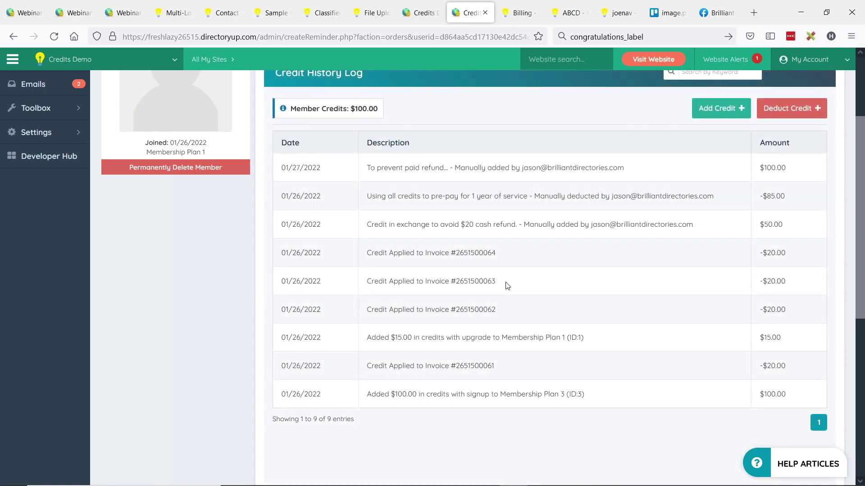
pyautogui.scroll(2, 731, 199)
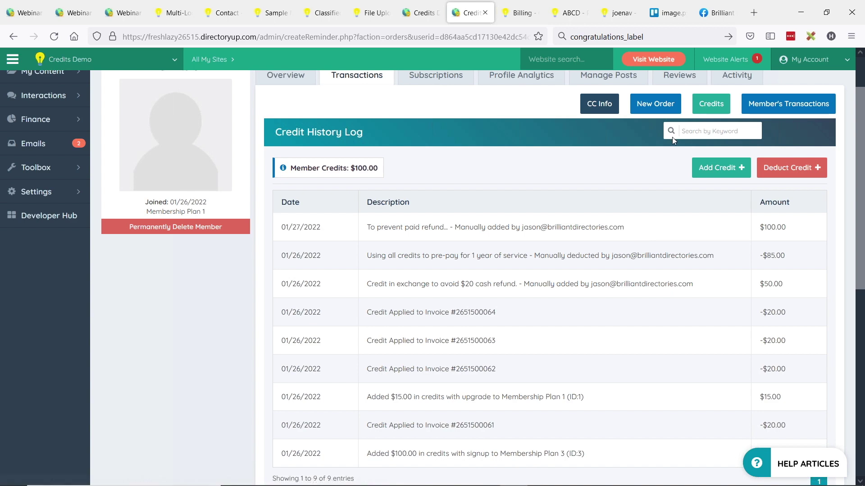
# Reload the member's billing page and scroll to Credits Available, now showing $100.00.
pyautogui.hotkey('ctrl', 'Tab')
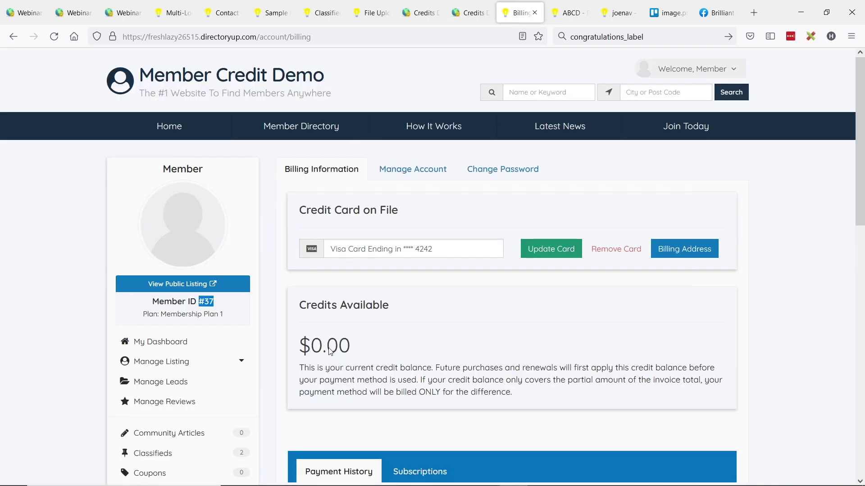
pyautogui.press('F5')
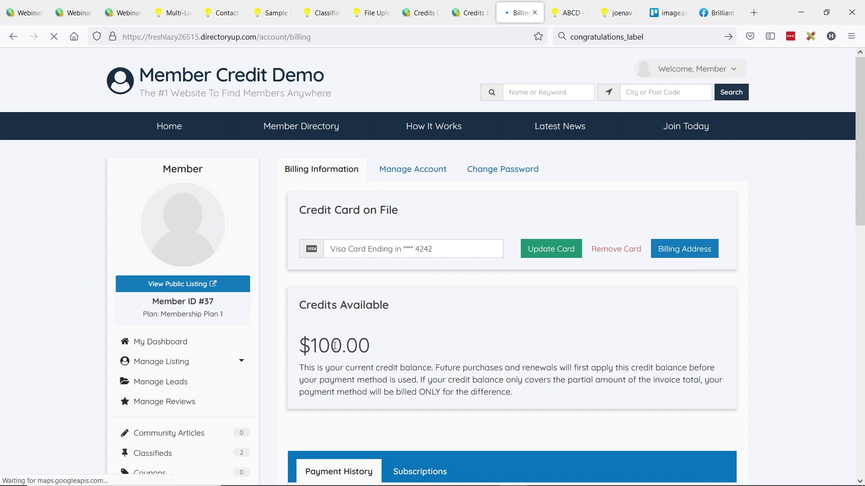
pyautogui.scroll(-1, 432, 299)
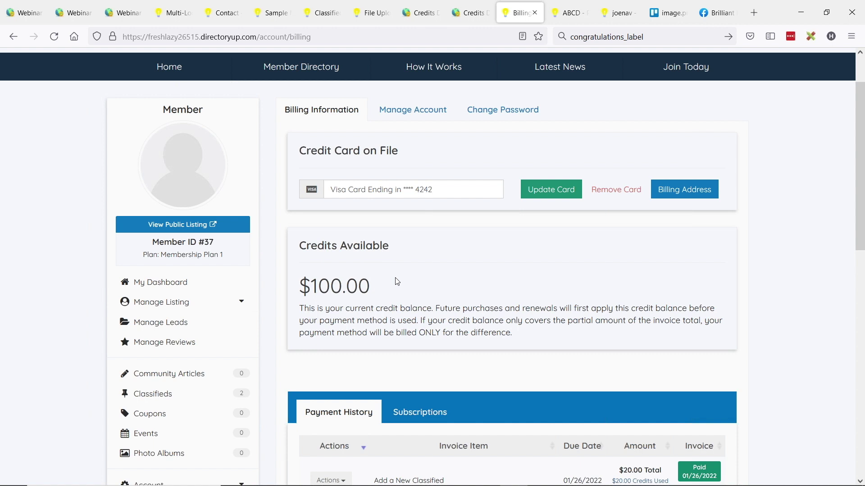
pyautogui.scroll(-2, 480, 250)
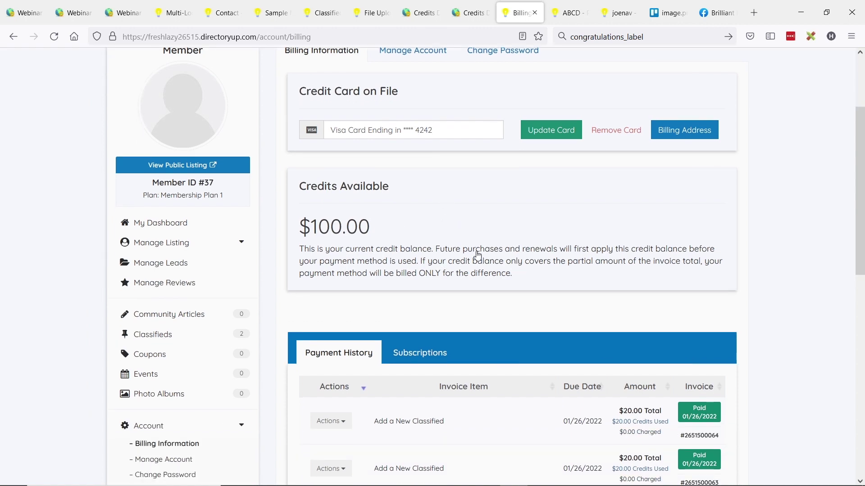
# Create and save a published classified titled 'Test', then go back to the classifieds list.
pyautogui.click(163, 337)
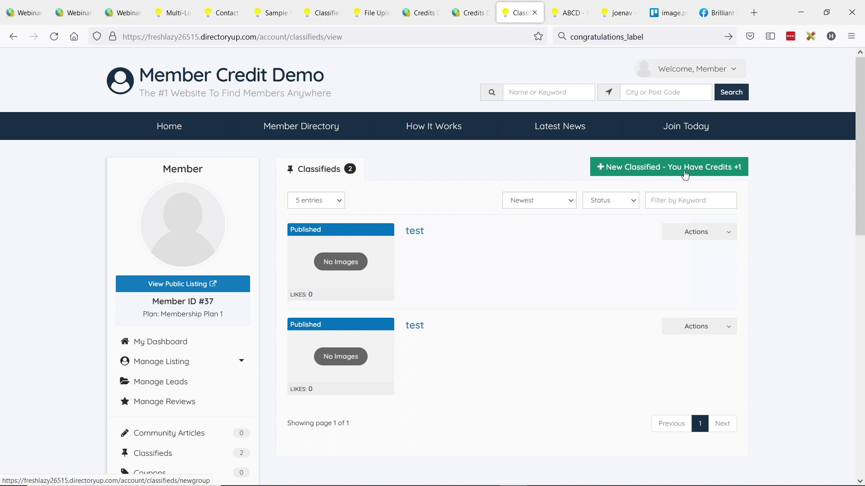
pyautogui.click(696, 175)
pyautogui.click(310, 288)
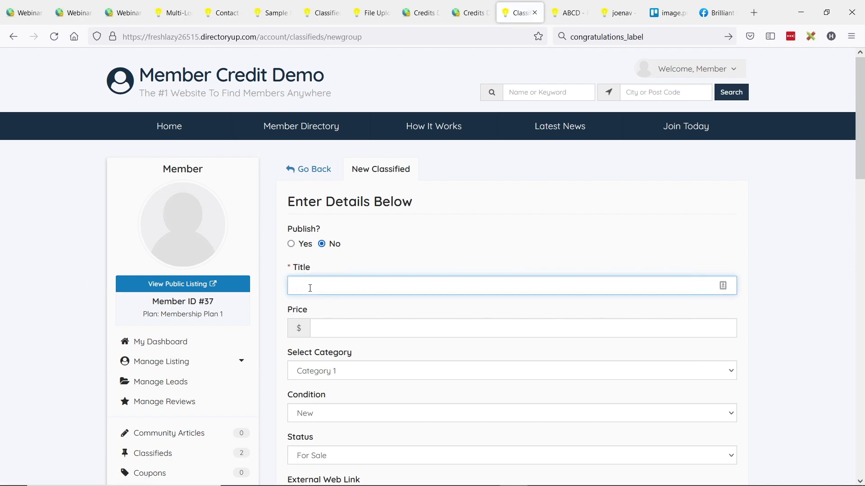
pyautogui.write('Test')
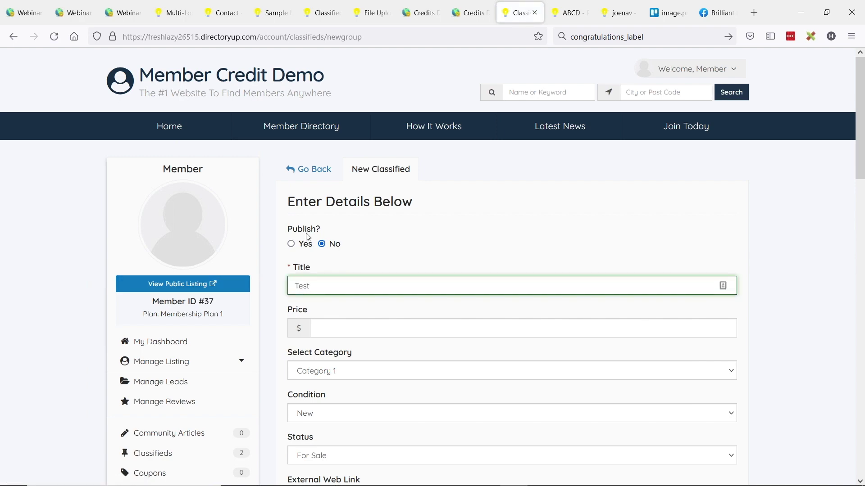
pyautogui.click(292, 245)
pyautogui.scroll(-15, 252, 252)
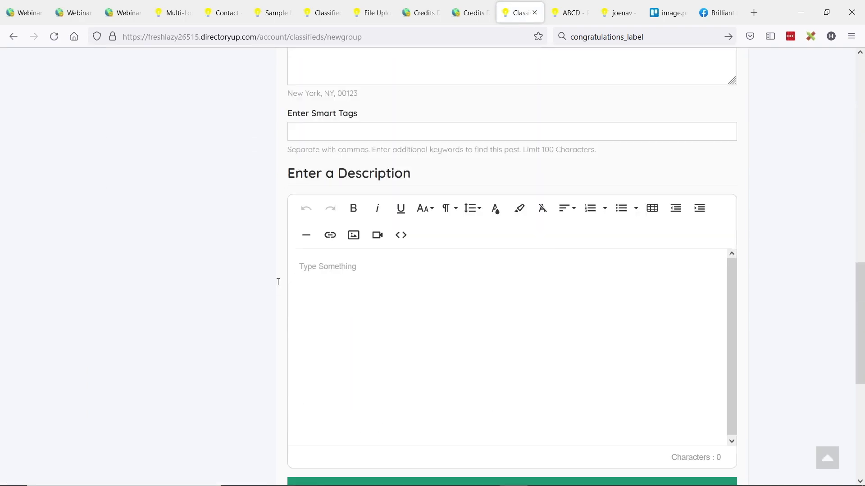
pyautogui.click(477, 400)
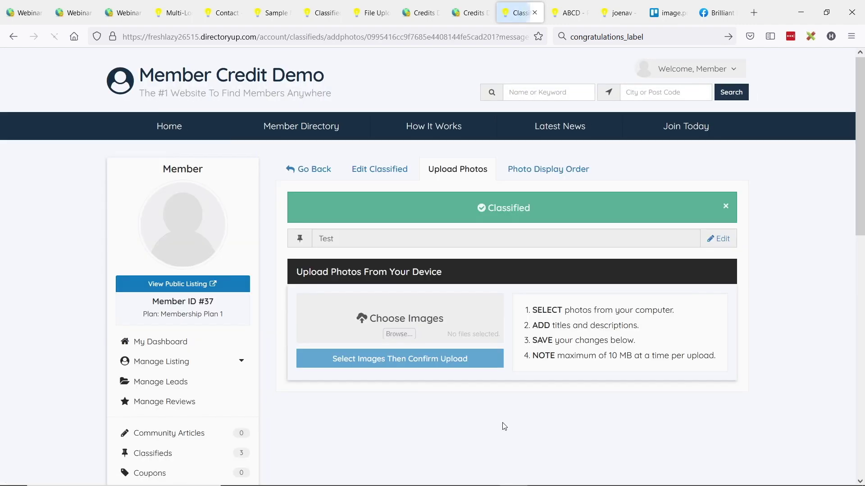
pyautogui.click(302, 173)
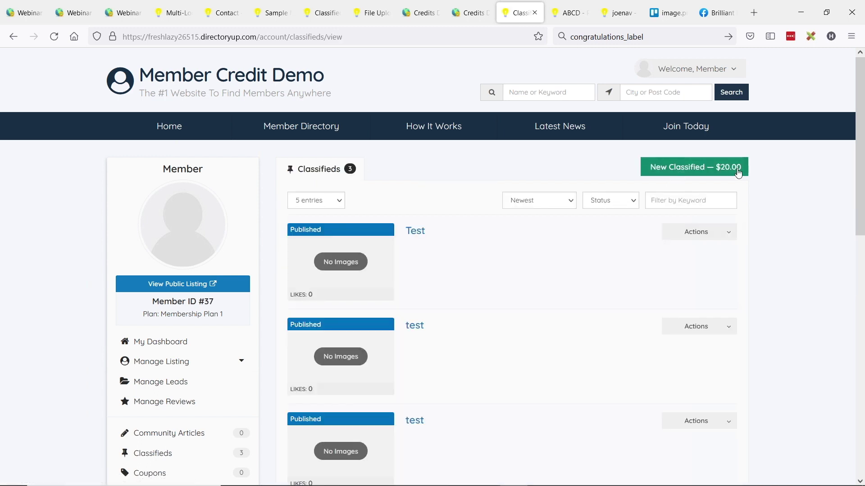
pyautogui.scroll(-1, 369, 299)
pyautogui.scroll(1, 519, 285)
# Buy another $20.00 classified paid fully from member credits, reaching a blank New Classified form.
pyautogui.click(705, 168)
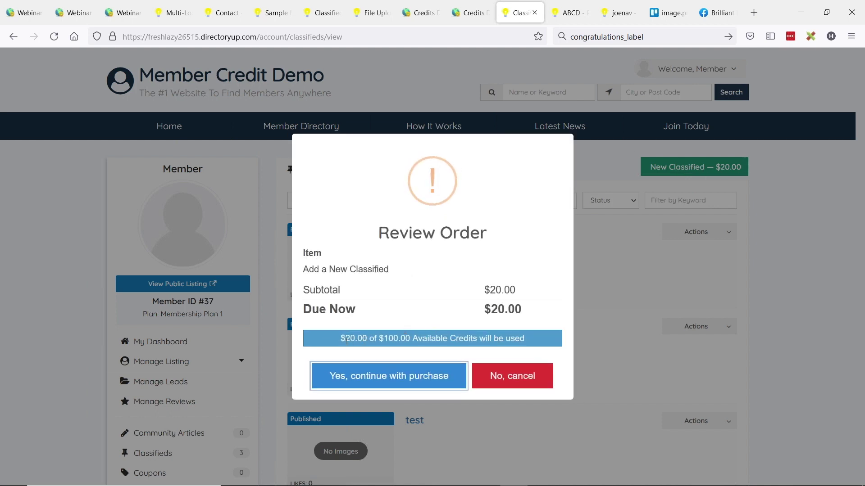
pyautogui.moveTo(342, 341); pyautogui.dragTo(510, 338)
pyautogui.click(386, 336)
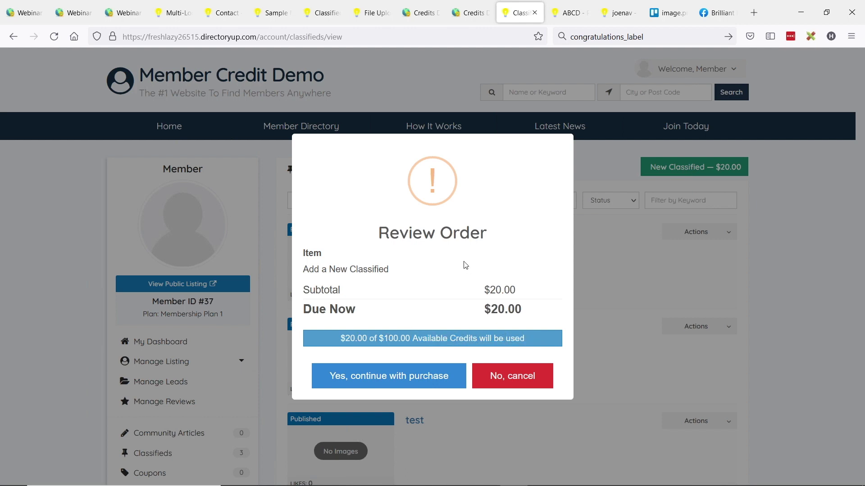
pyautogui.click(387, 380)
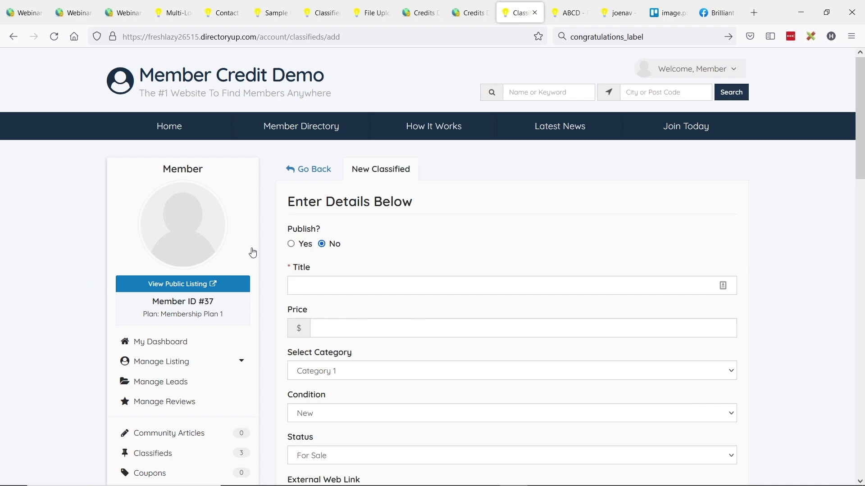
pyautogui.scroll(-6, 251, 251)
# Check Billing Information: $80.00 credits left, newest $20.00 classified invoice paid by credits, $0.00 charged.
pyautogui.click(155, 252)
pyautogui.click(156, 269)
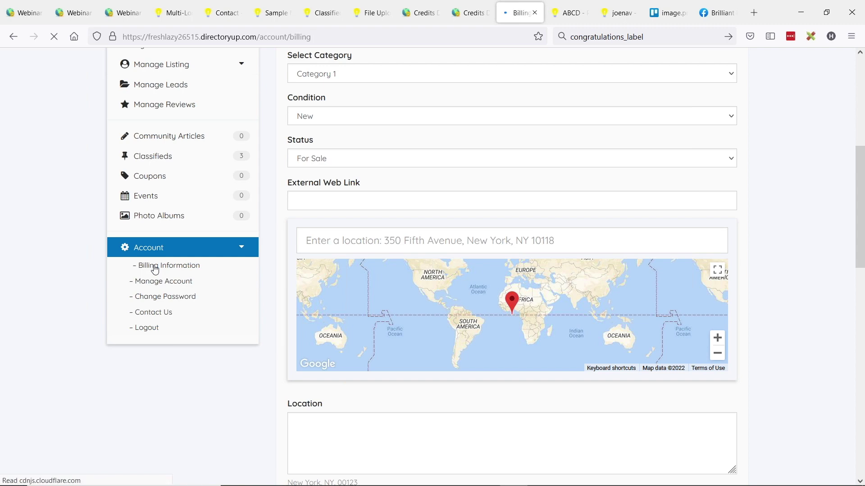
pyautogui.scroll(-3, 432, 287)
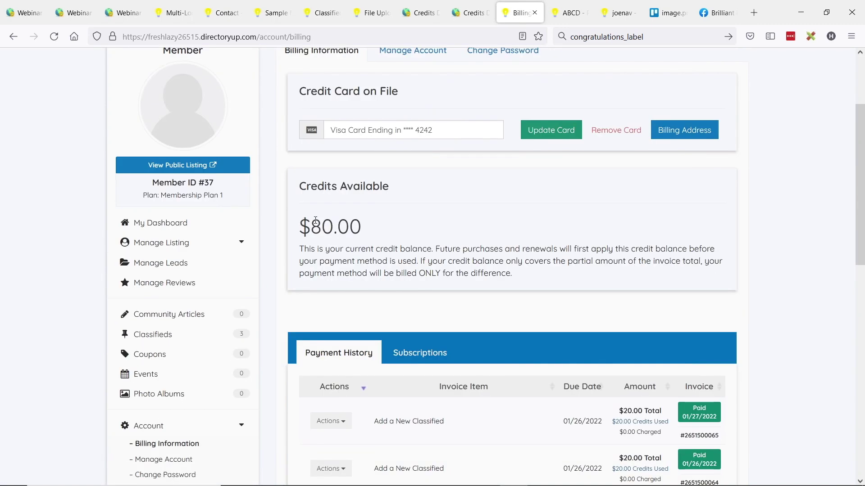
pyautogui.moveTo(300, 224); pyautogui.dragTo(374, 221)
pyautogui.scroll(-2, 495, 248)
pyautogui.scroll(-1, 450, 273)
pyautogui.moveTo(379, 303); pyautogui.dragTo(440, 304)
pyautogui.moveTo(619, 292); pyautogui.dragTo(672, 308)
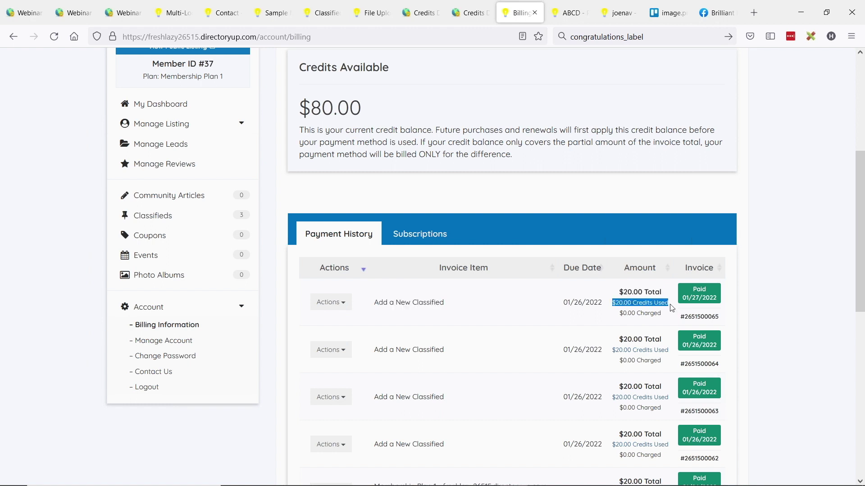
pyautogui.moveTo(619, 314); pyautogui.dragTo(672, 309)
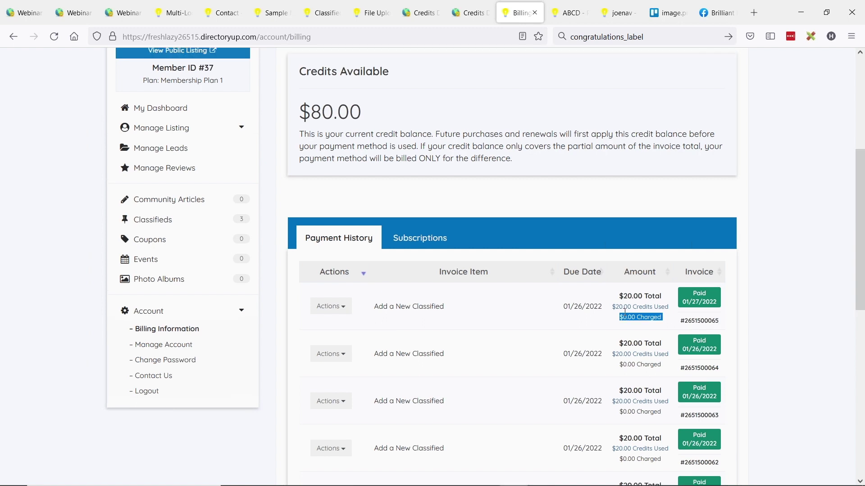
pyautogui.scroll(1, 630, 315)
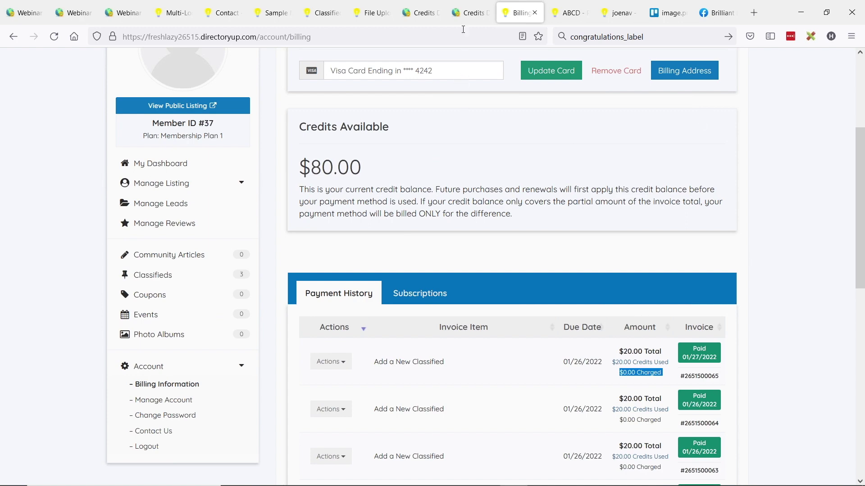
# Log the member out of the site and return to the admin view.
pyautogui.scroll(4, 605, 173)
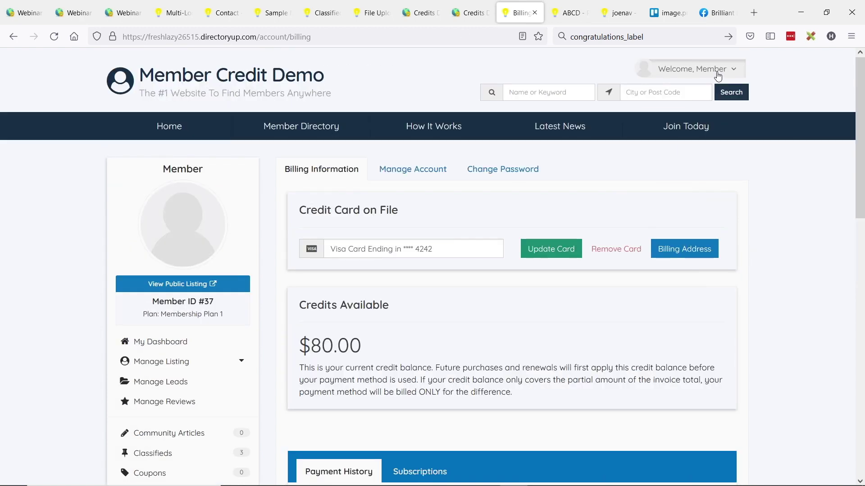
pyautogui.click(716, 69)
pyautogui.click(733, 216)
pyautogui.click(469, 13)
pyautogui.scroll(2, 129, 182)
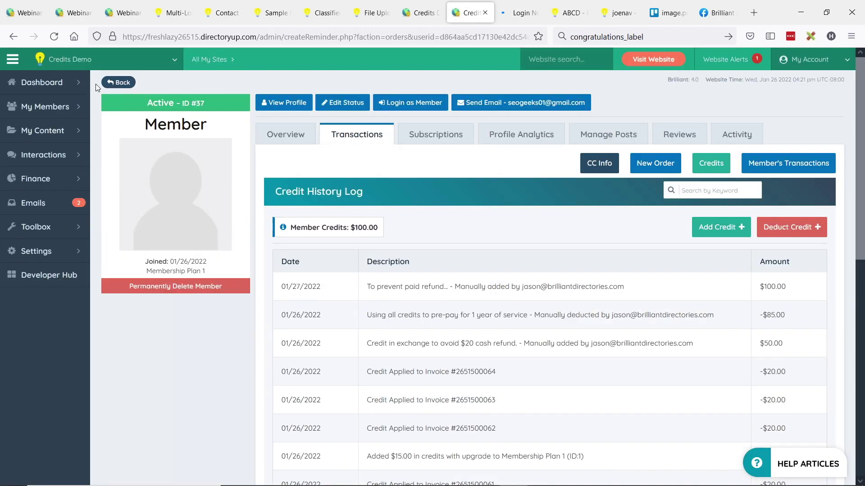
# Go to Finance > Membership Plans and edit Membership Plan 3.
pyautogui.click(35, 178)
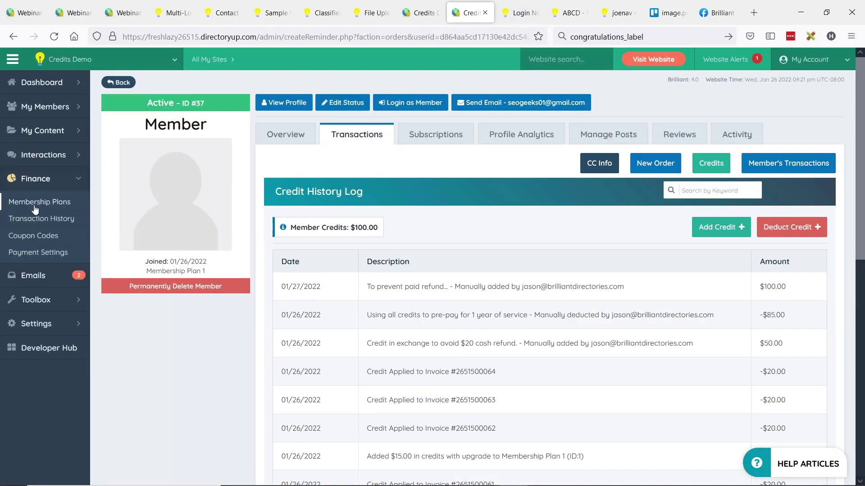
pyautogui.click(34, 205)
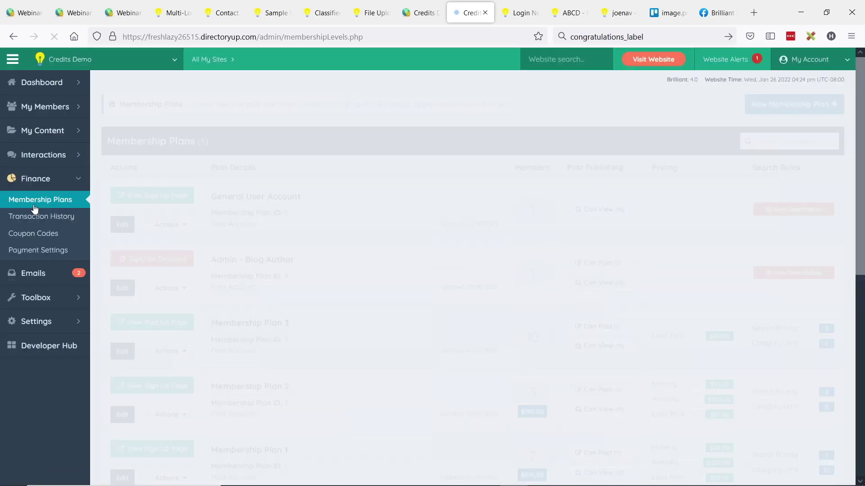
pyautogui.moveTo(212, 321); pyautogui.dragTo(276, 323)
pyautogui.moveTo(217, 350); pyautogui.dragTo(250, 351)
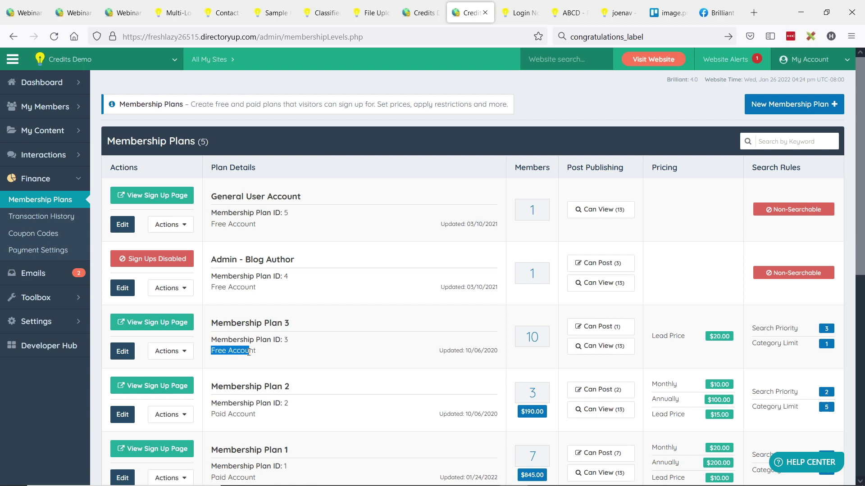
pyautogui.scroll(-2, 154, 303)
pyautogui.click(118, 301)
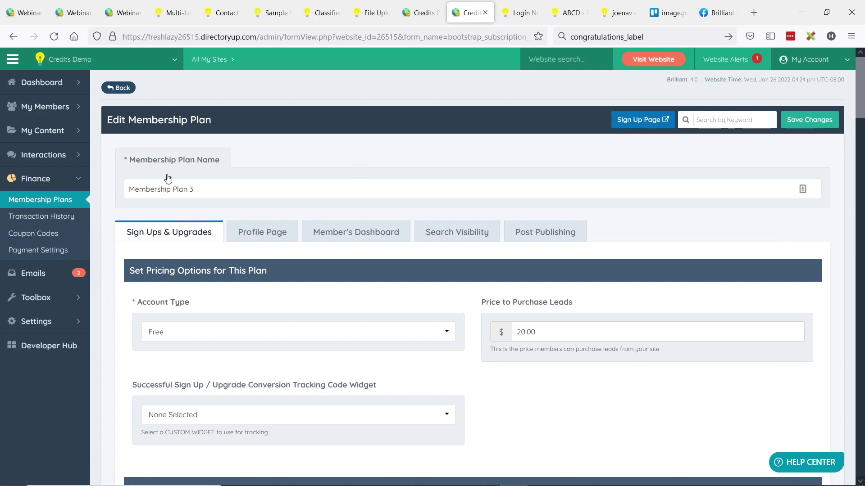
pyautogui.scroll(-2, 173, 228)
pyautogui.scroll(-12, 174, 241)
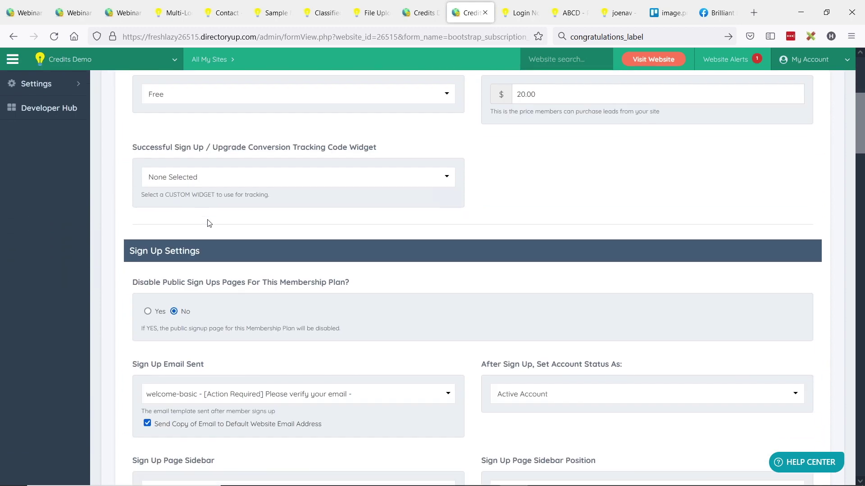
pyautogui.scroll(-5, 250, 198)
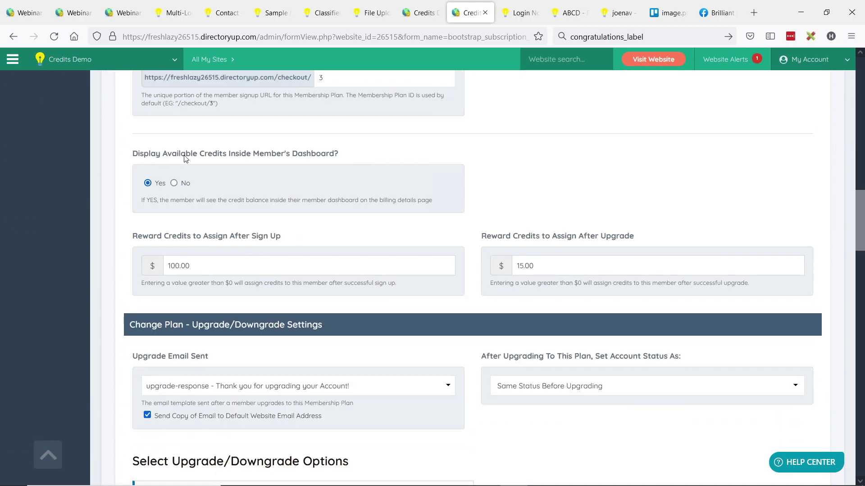
pyautogui.moveTo(132, 155); pyautogui.dragTo(167, 154)
pyautogui.click(328, 154)
pyautogui.moveTo(136, 243); pyautogui.dragTo(191, 237)
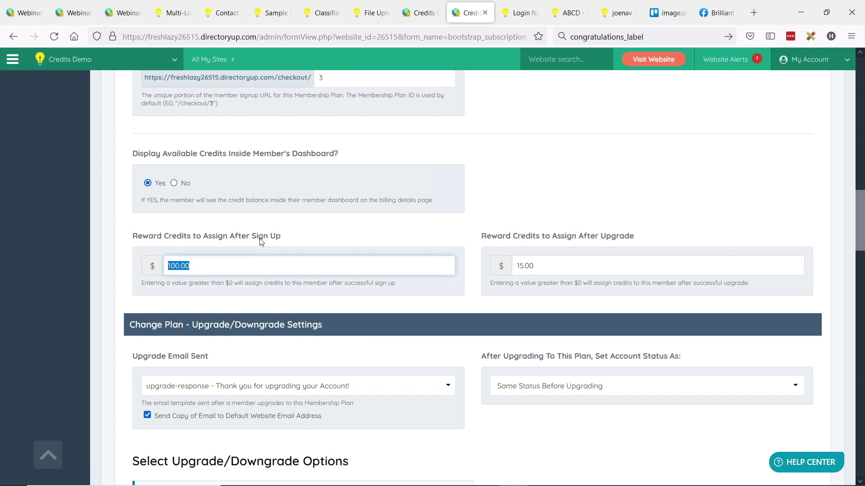
pyautogui.doubleClick(179, 265)
pyautogui.moveTo(476, 236); pyautogui.dragTo(536, 236)
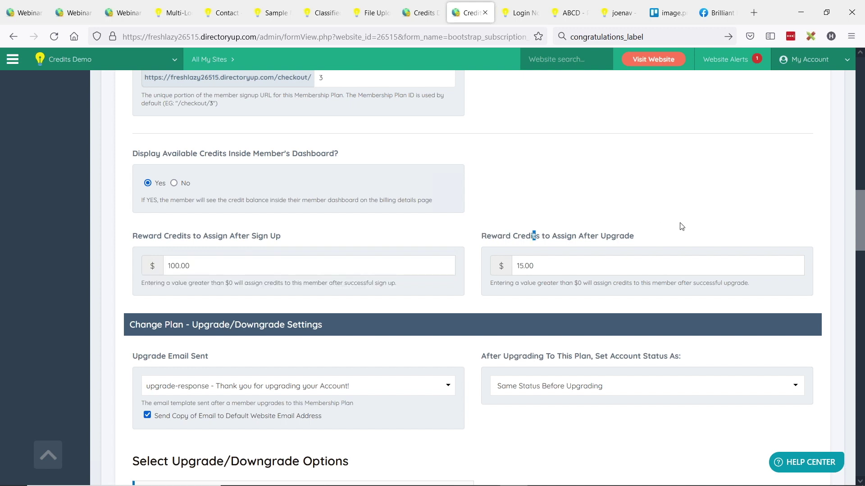
pyautogui.click(540, 266)
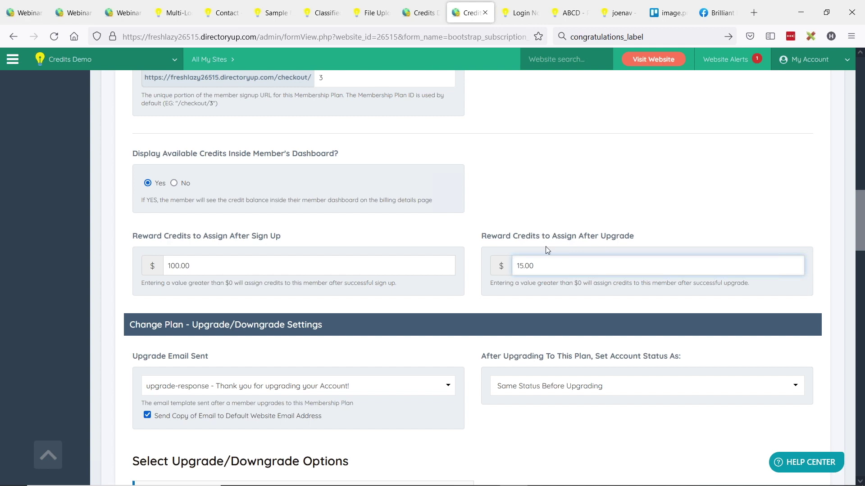
pyautogui.moveTo(130, 238); pyautogui.dragTo(311, 234)
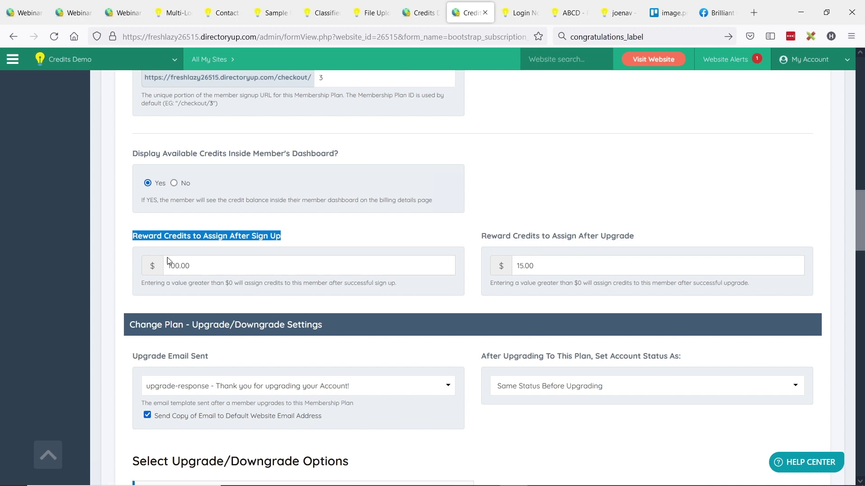
pyautogui.scroll(15, 373, 246)
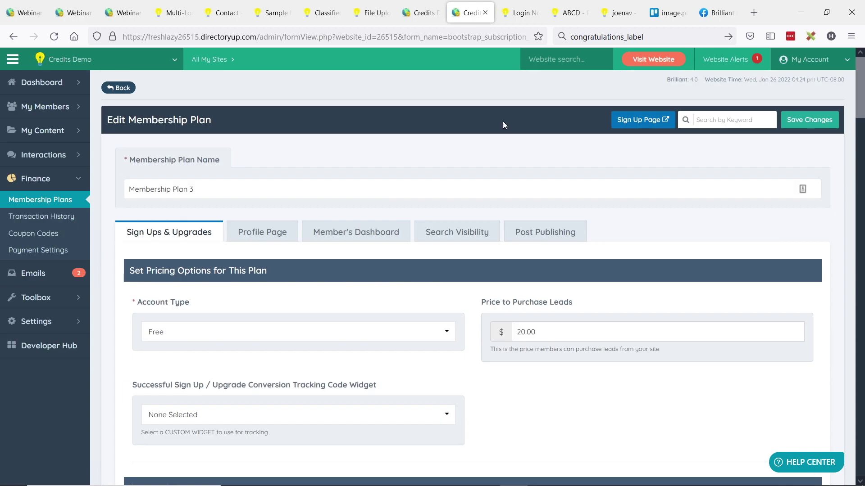
# On Plan 3's sign-up page, leave edit mode and enter and confirm the new member's e-mail.
pyautogui.click(642, 120)
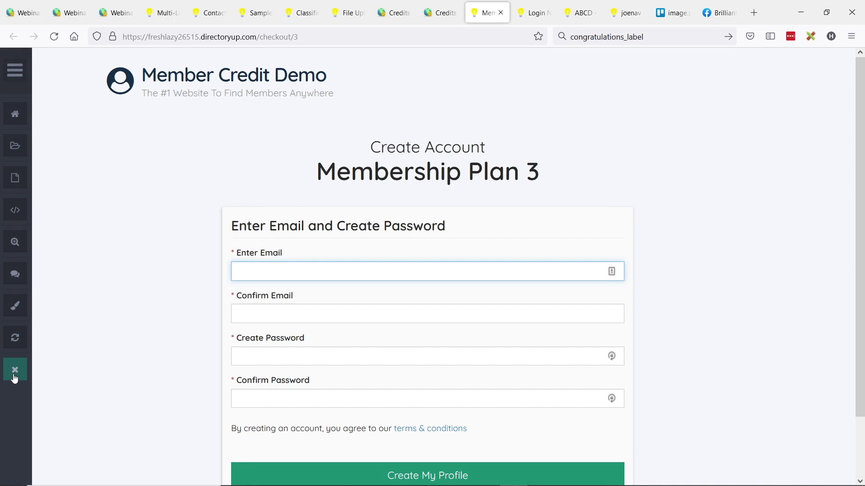
pyautogui.click(14, 372)
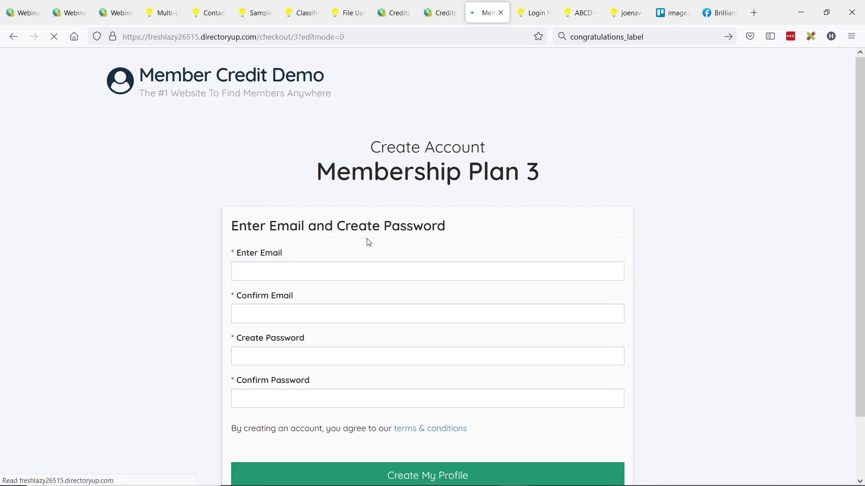
pyautogui.click(285, 270)
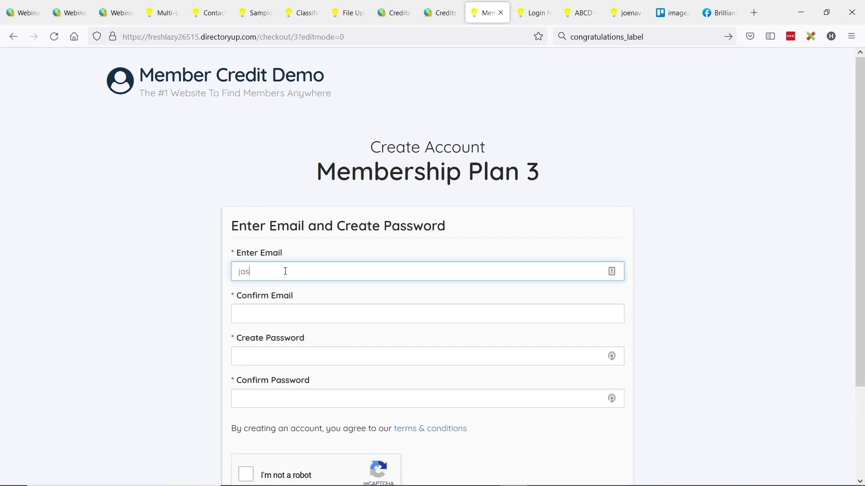
pyautogui.hotkey('ctrl', 'a')
pyautogui.hotkey('ctrl', 'c')
pyautogui.press('Tab')
pyautogui.hotkey('ctrl', 'v')
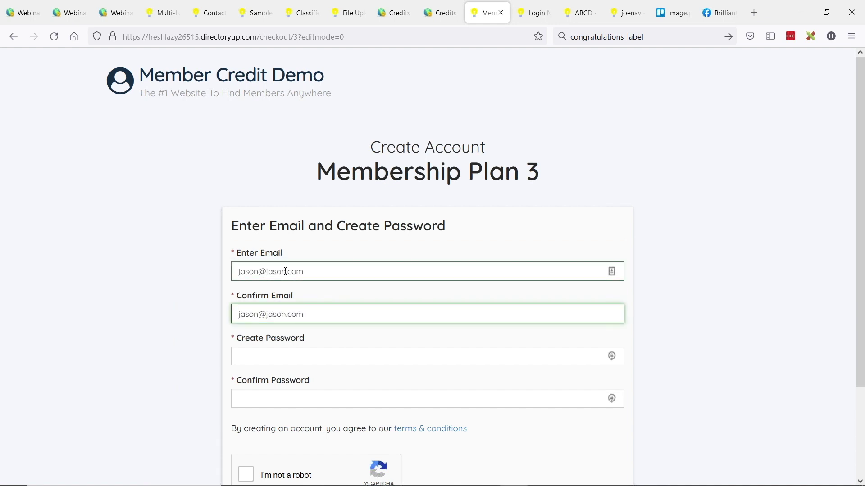
# Enter and confirm a password, pass the reCAPTCHA, and create the profile.
pyautogui.press('Tab')
pyautogui.write('tester')
pyautogui.click(254, 395)
pyautogui.write('tester')
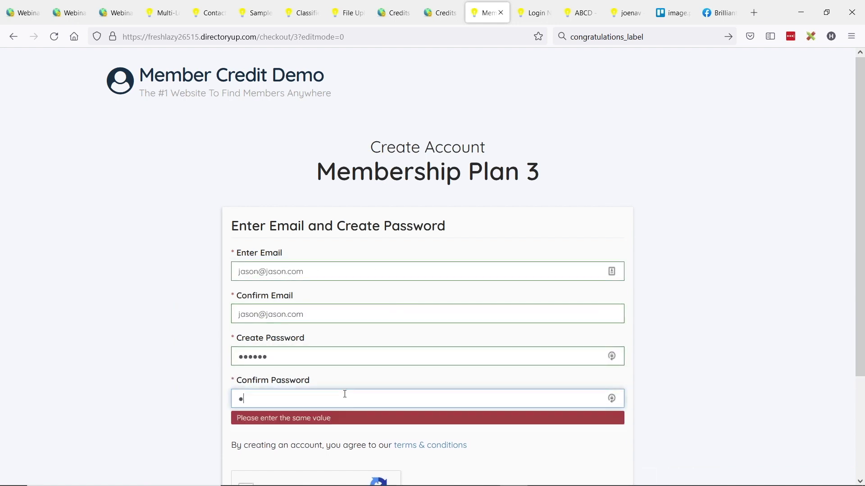
pyautogui.scroll(-2, 360, 329)
pyautogui.click(246, 414)
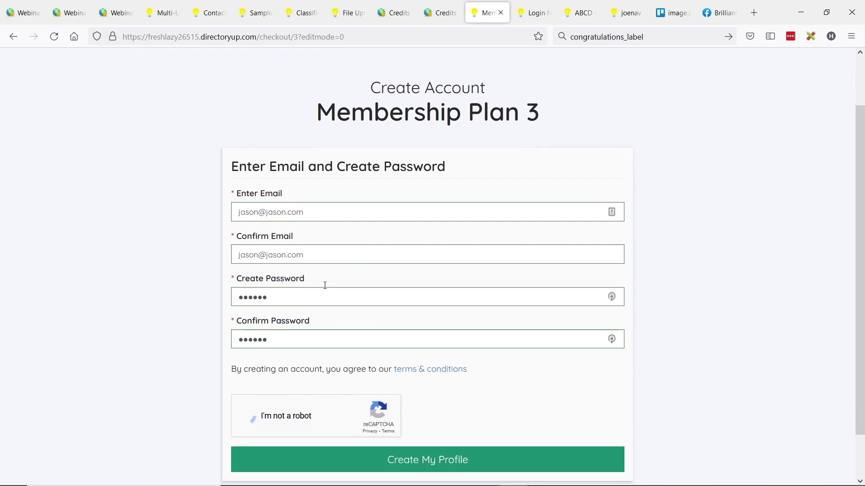
pyautogui.click(433, 458)
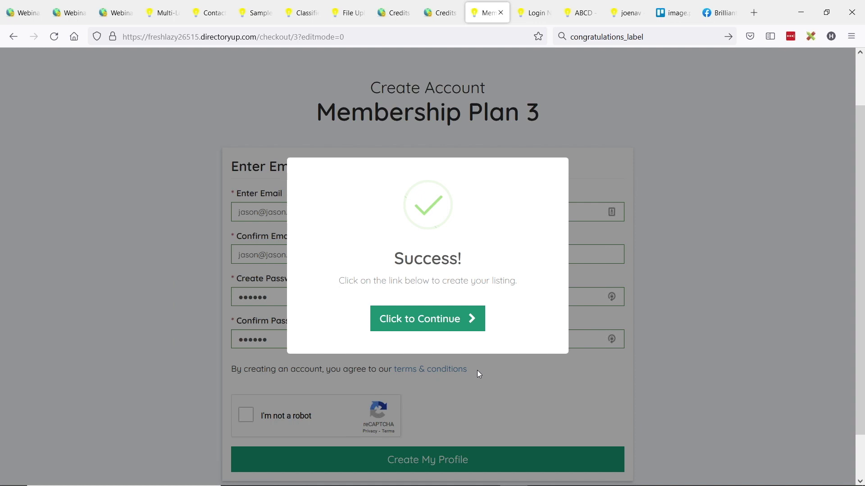
# Verify the new member's $100.00 credits under Billing Information, then go to Change Membership Plan.
pyautogui.click(459, 330)
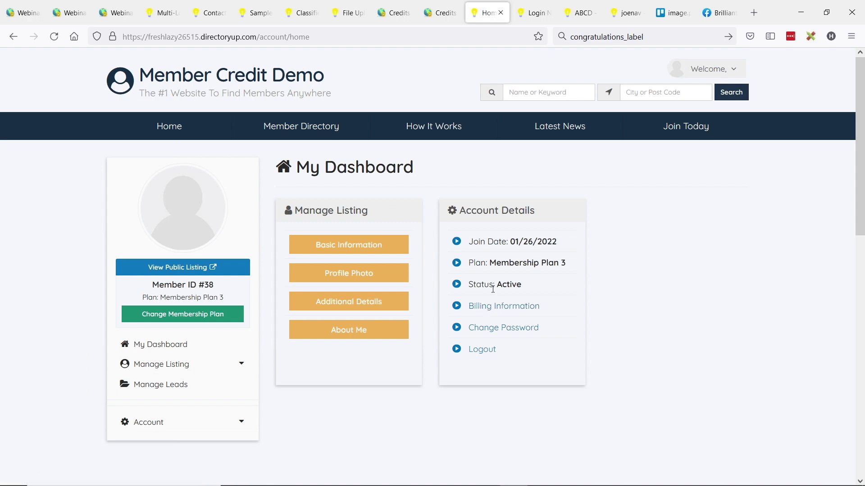
pyautogui.click(142, 422)
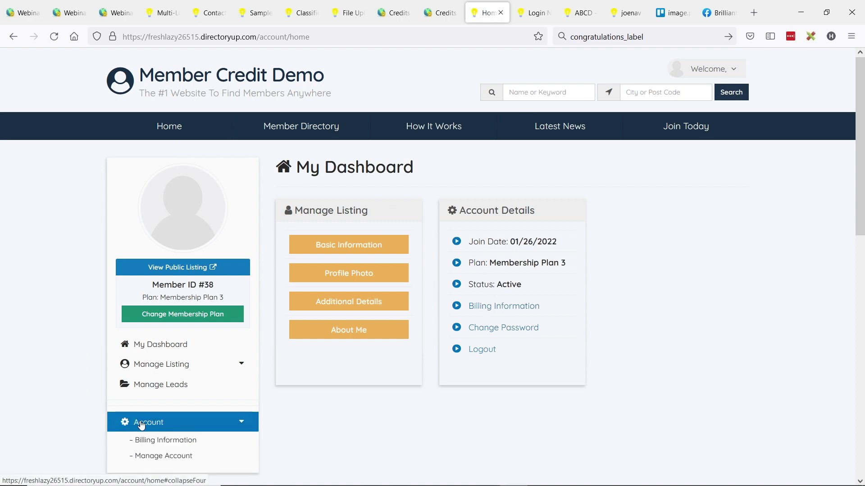
pyautogui.scroll(-2, 153, 403)
pyautogui.click(168, 386)
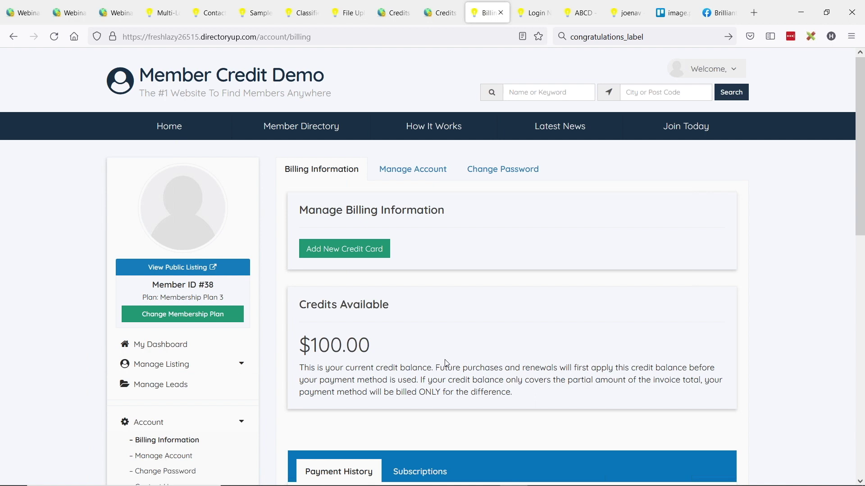
pyautogui.click(188, 318)
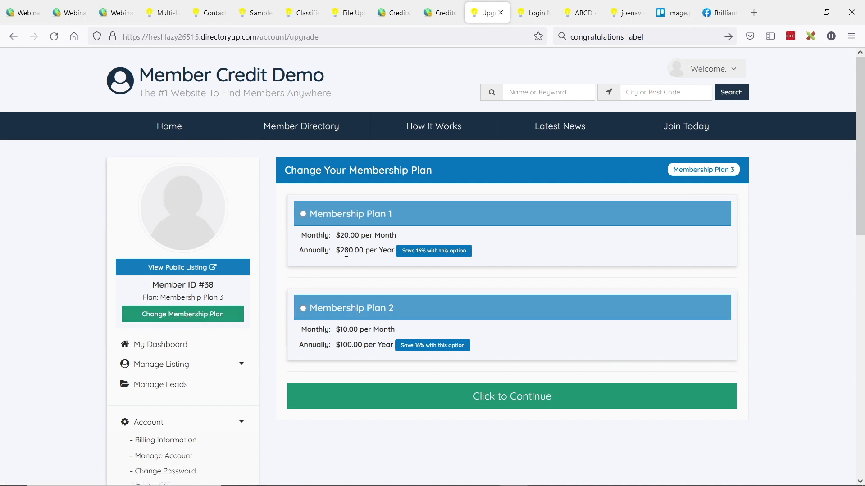
# Choose Membership Plan 1 with Monthly billing at $20.00 and submit the plan change.
pyautogui.click(303, 214)
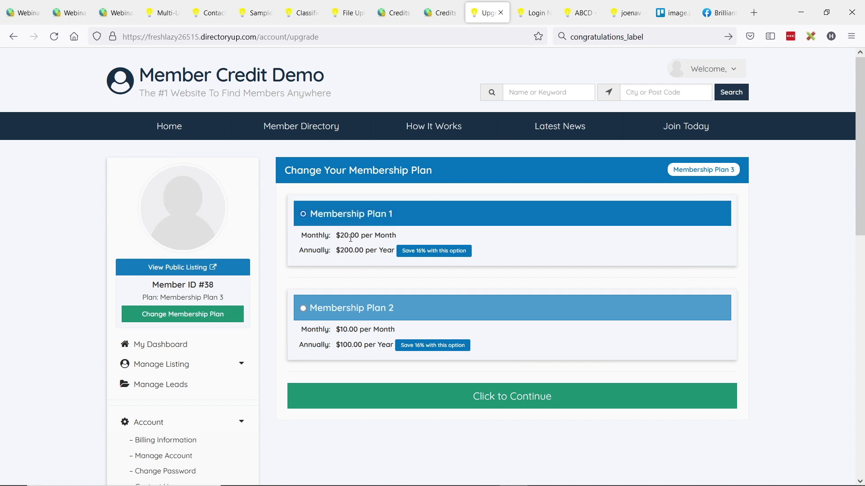
pyautogui.click(487, 405)
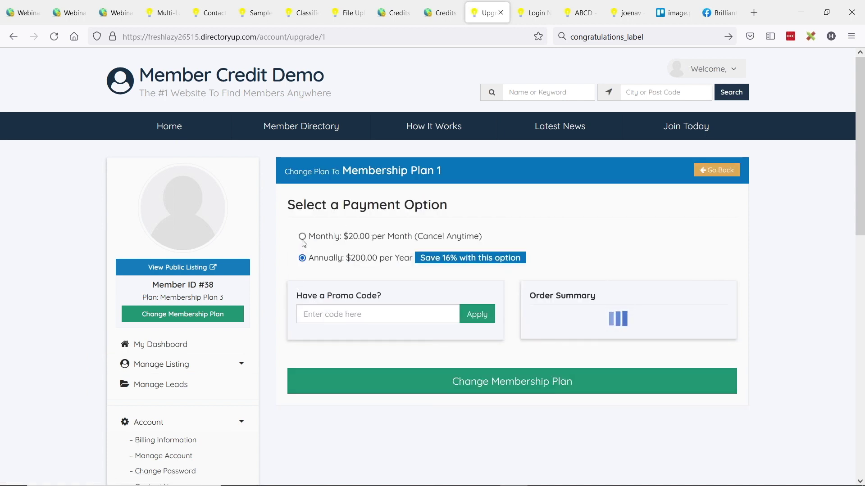
pyautogui.click(326, 239)
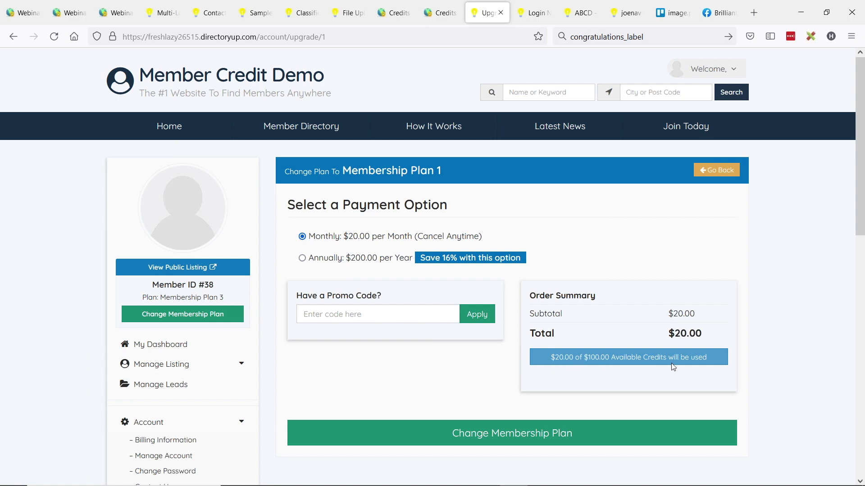
pyautogui.click(505, 443)
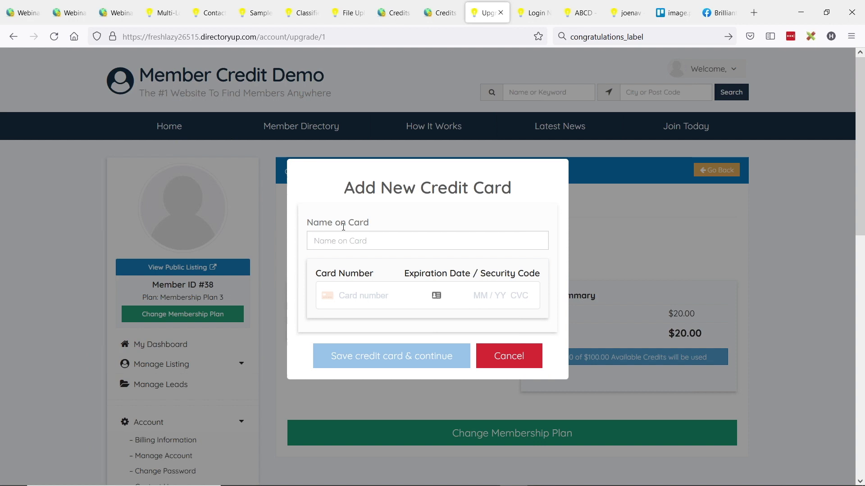
# Save a test credit card with the cardholder's name and confirm the order paid by credits.
pyautogui.click(347, 243)
pyautogui.write('Jason')
pyautogui.press('Tab')
pyautogui.write('4242 4242 4242 4242 04 / 24 242')
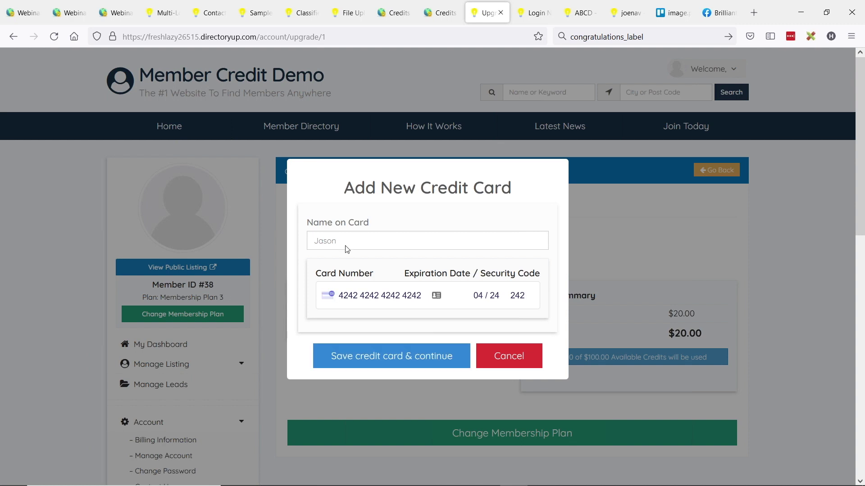
pyautogui.click(414, 360)
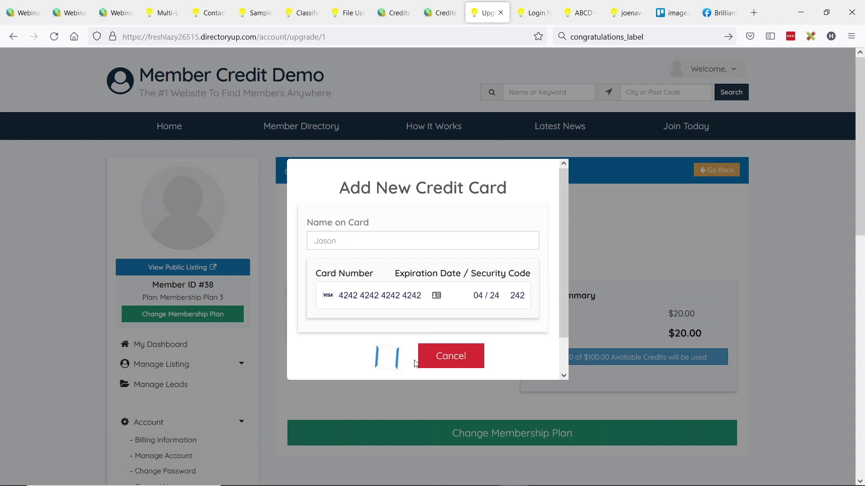
pyautogui.click(289, 150)
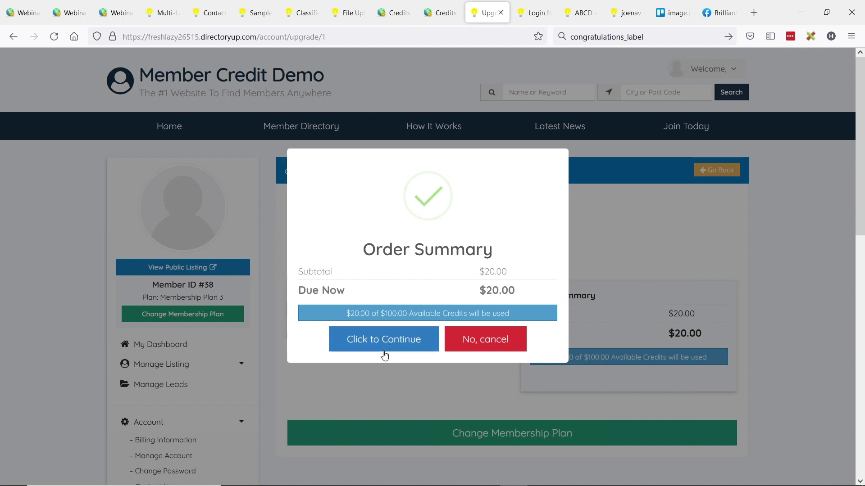
pyautogui.click(393, 340)
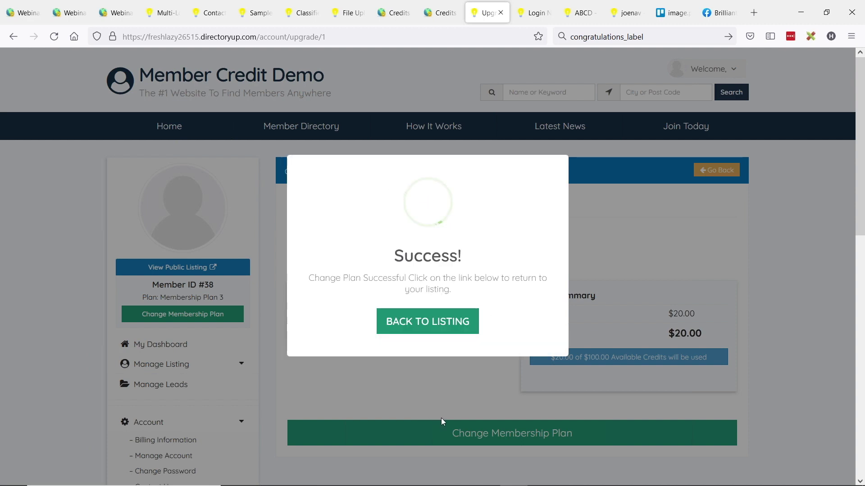
# Return to the listing, switch to Google Slides, and advance to the Tip of the Week slide.
pyautogui.click(450, 331)
pyautogui.hotkey('alt', 'Tab')
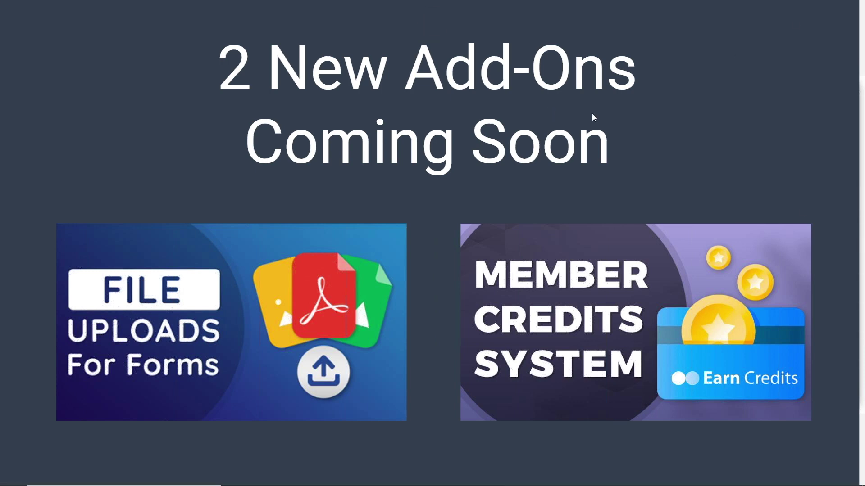
pyautogui.click(22, 73)
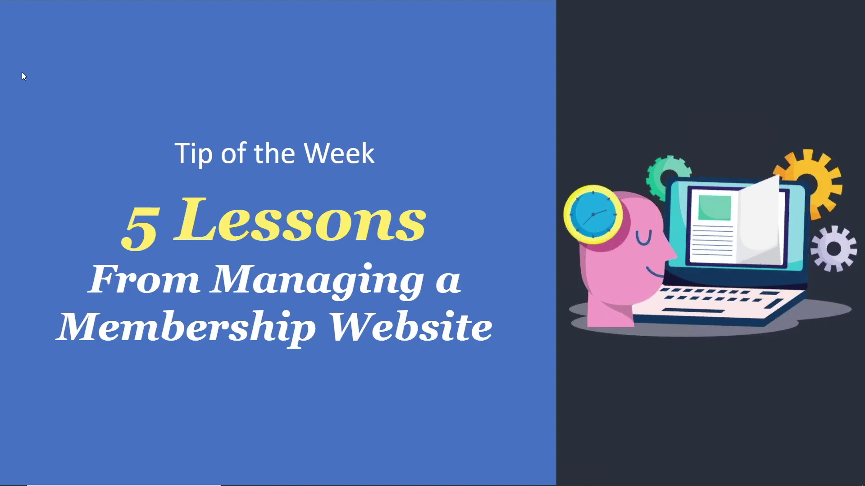